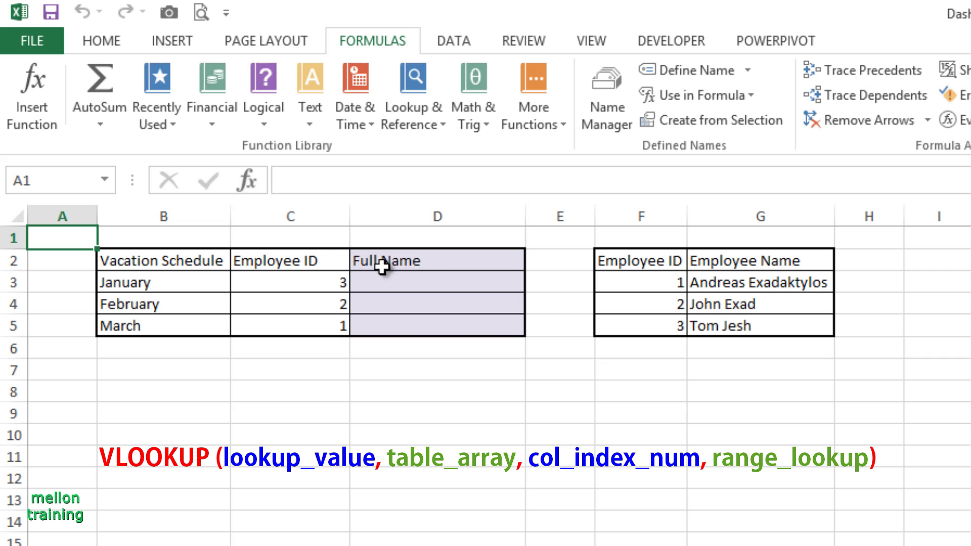
Insert the VLOOKUP function from the Lookup & Reference category into cell D3 under Full Name
left_click(433, 281)
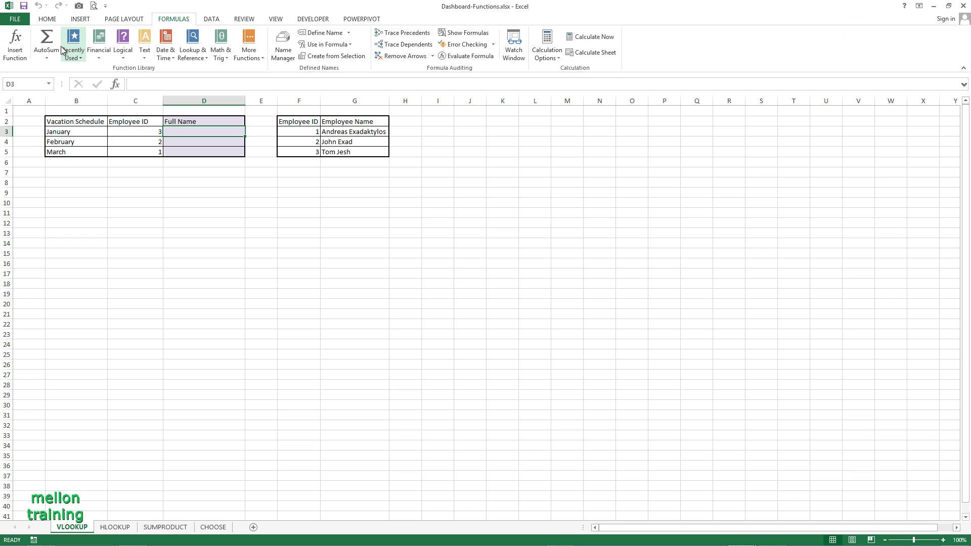
left_click(13, 50)
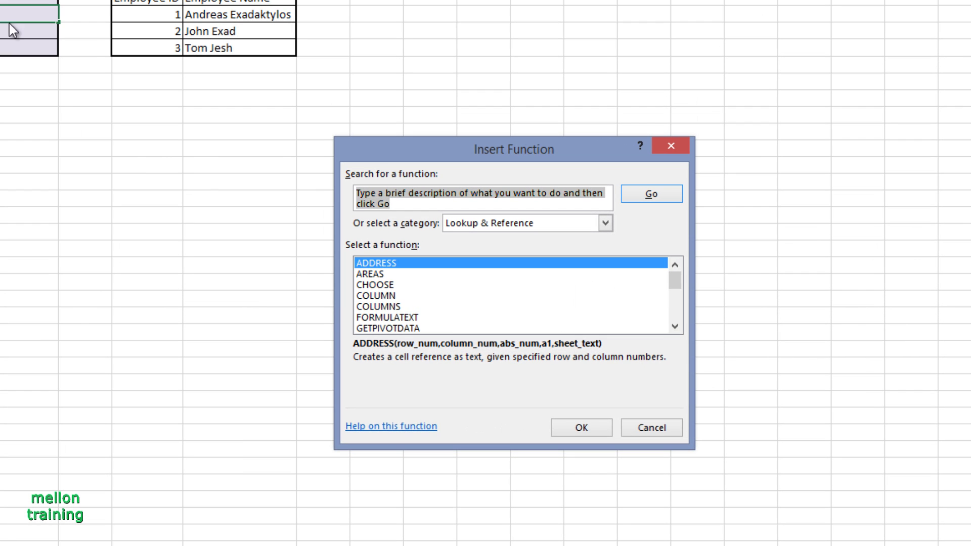
left_click(605, 224)
left_click(533, 305)
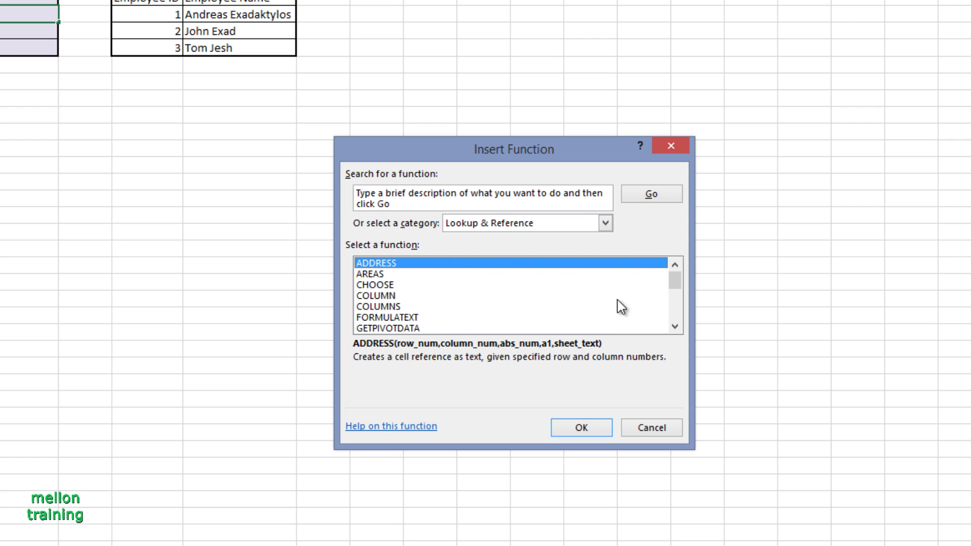
left_click_drag(676, 283, 674, 311)
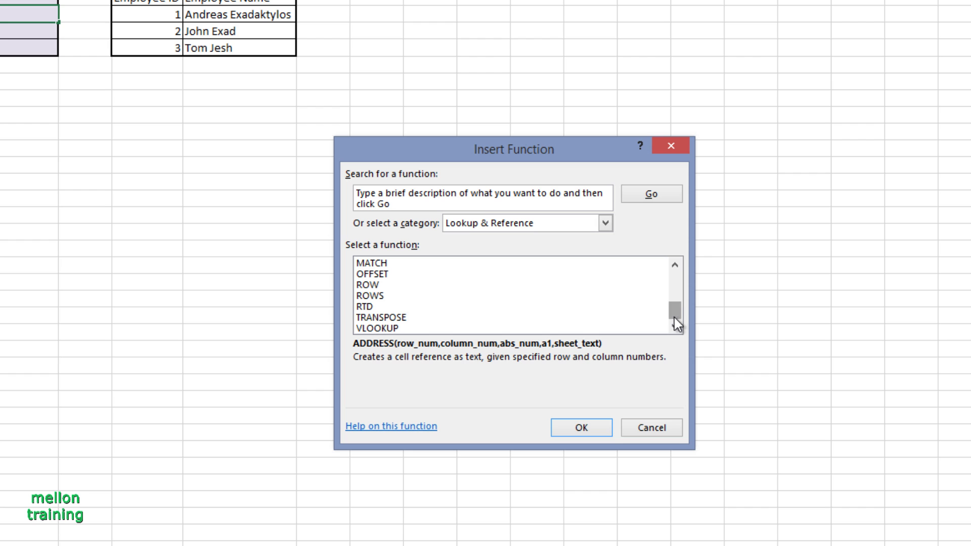
left_click(399, 328)
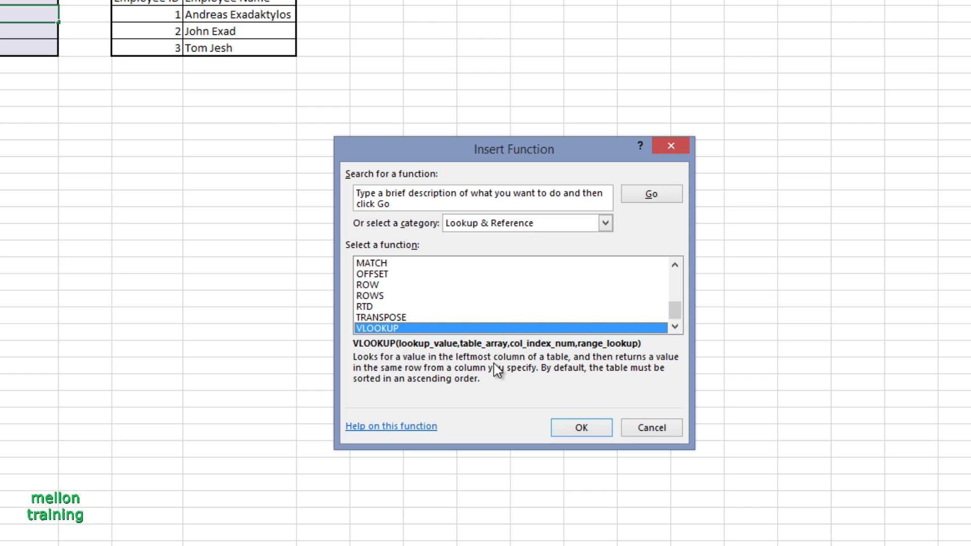
left_click(570, 427)
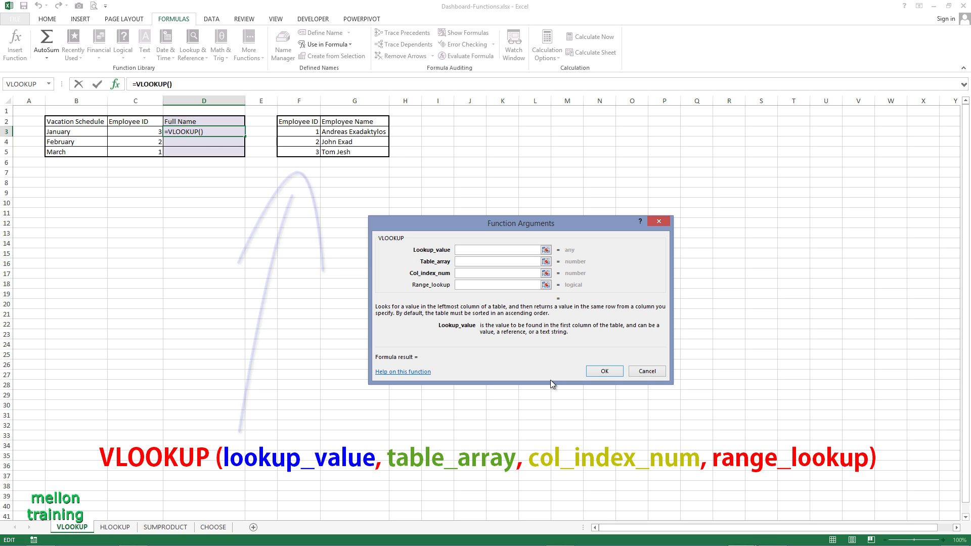
Set the VLOOKUP lookup value to cell C3, the January employee ID
left_click(546, 251)
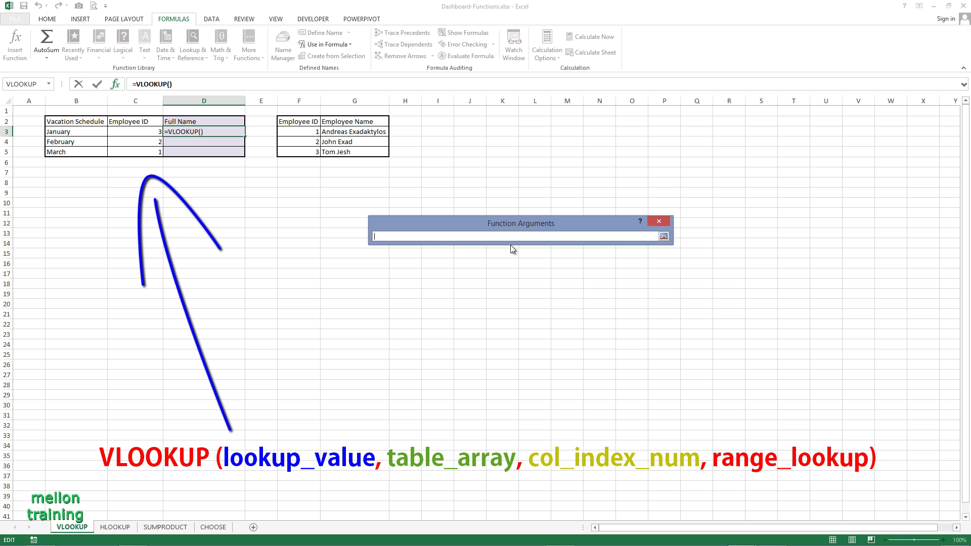
left_click(136, 130)
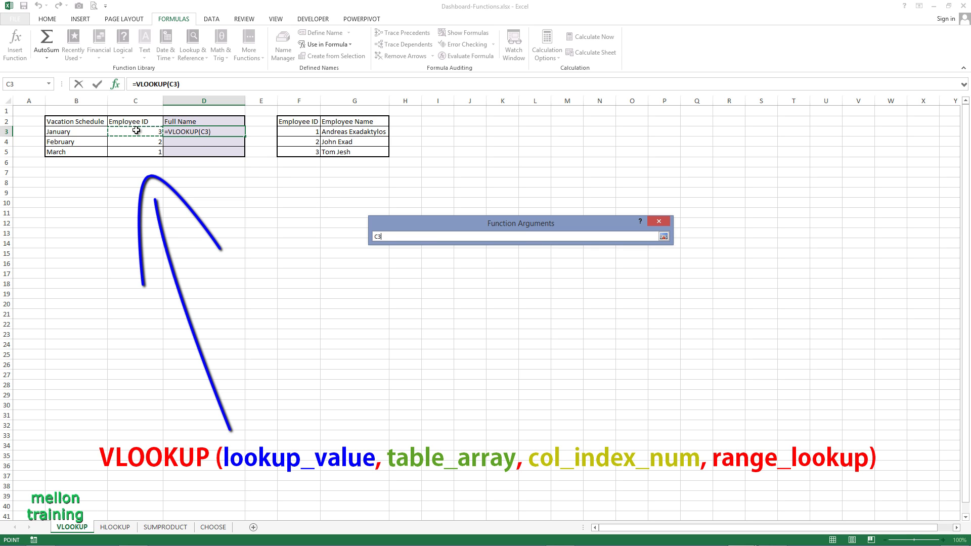
left_click(664, 237)
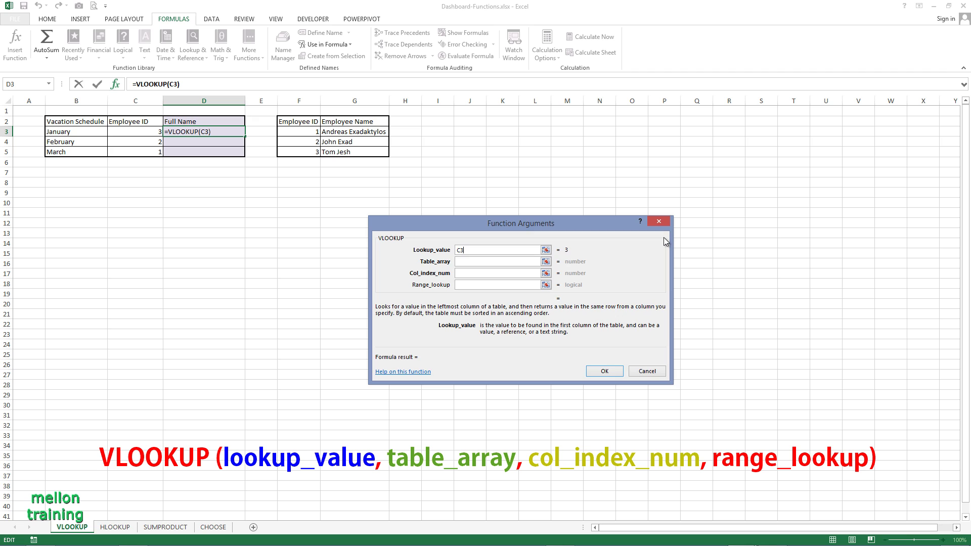
Set the VLOOKUP table array to the employee table F2:G5 as the absolute reference $F$2:$G$5
left_click(493, 262)
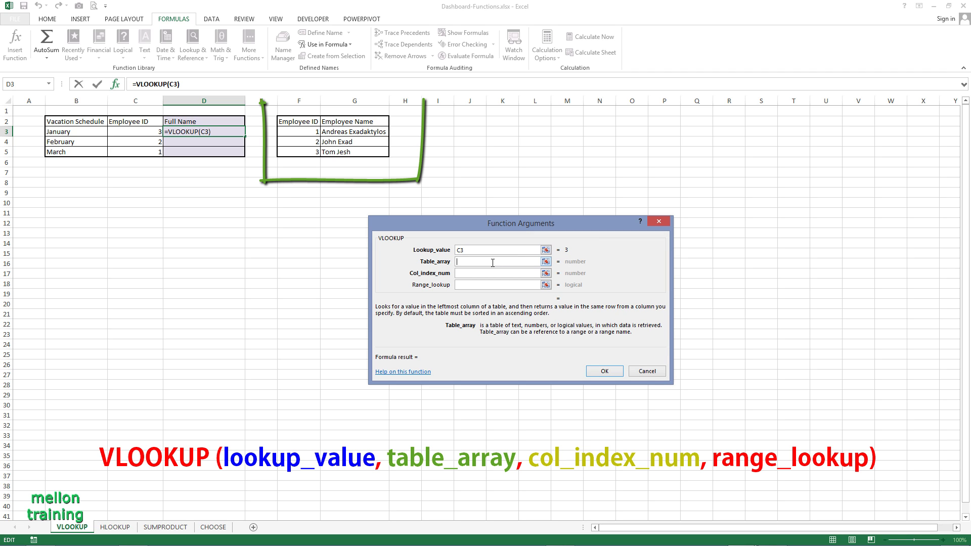
left_click(546, 262)
left_click(302, 126)
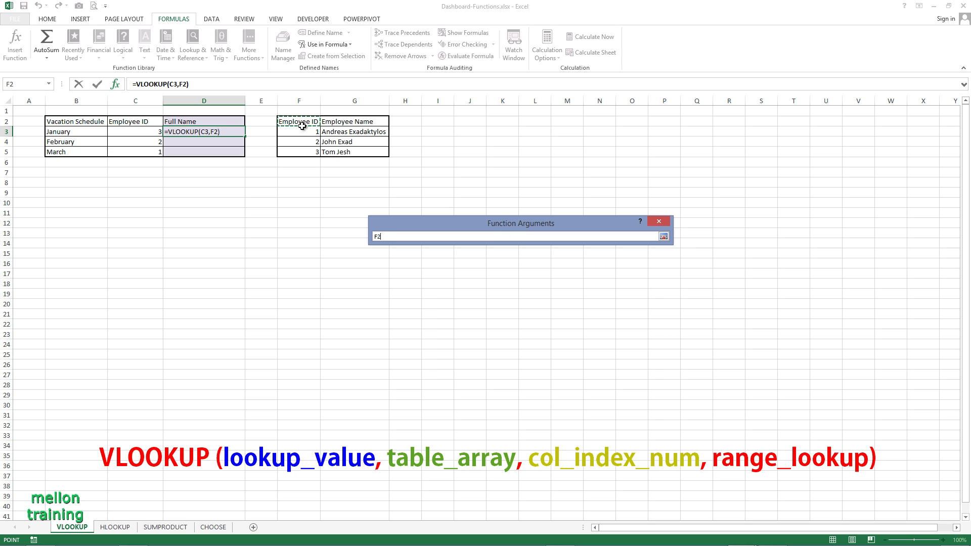
left_click_drag(302, 126, 386, 153)
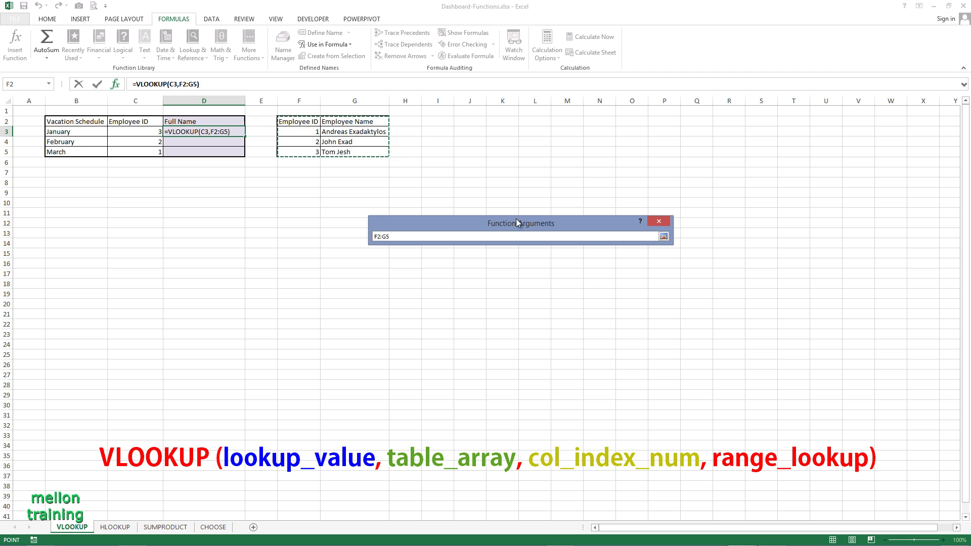
left_click(664, 236)
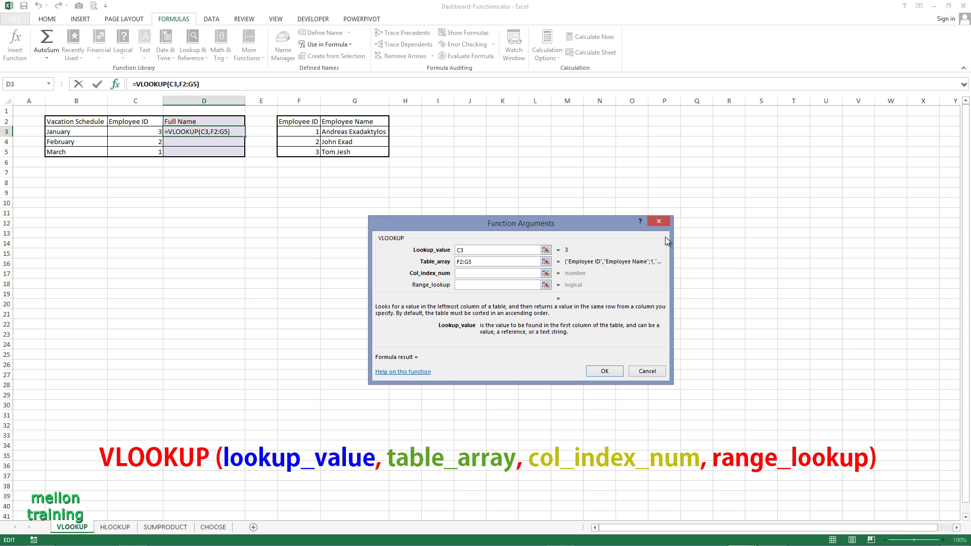
key("F4")
left_click(461, 261)
key("F4")
Complete the VLOOKUP with column index number 2 and fill the formula from D3 down to D5
left_click(466, 273)
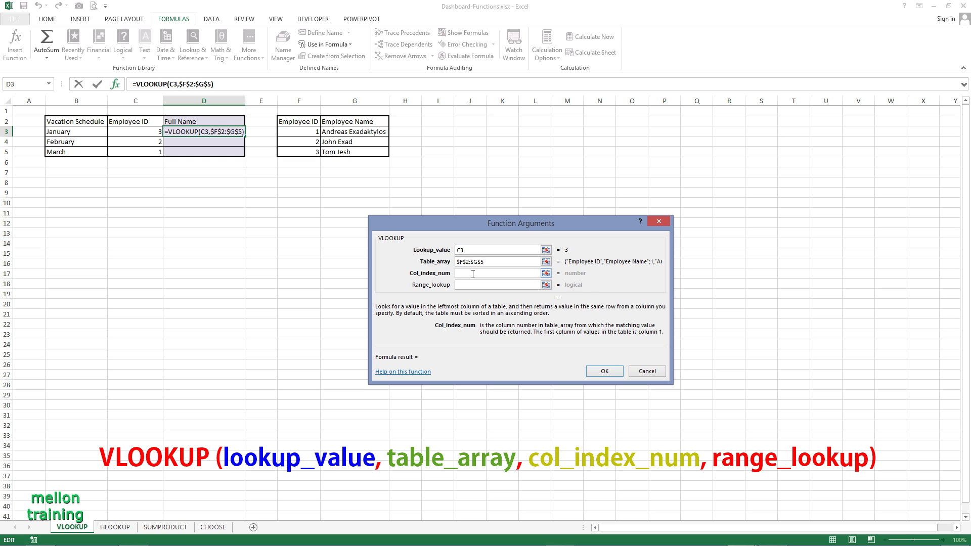
type("2")
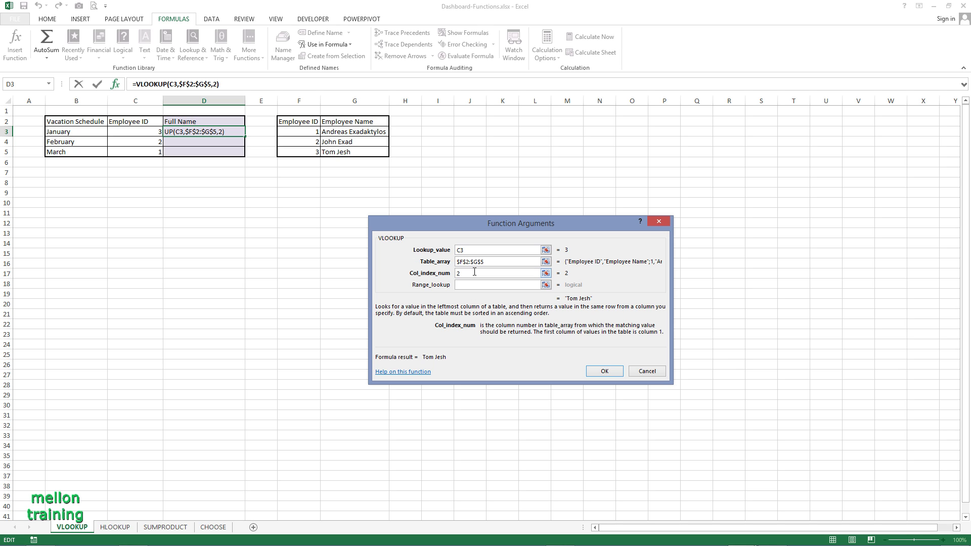
left_click(599, 370)
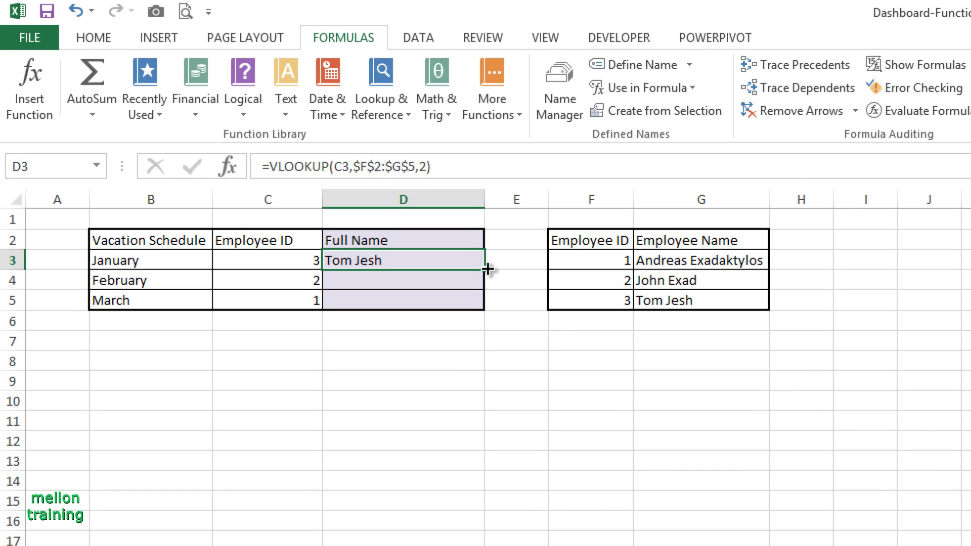
left_click_drag(484, 291, 486, 310)
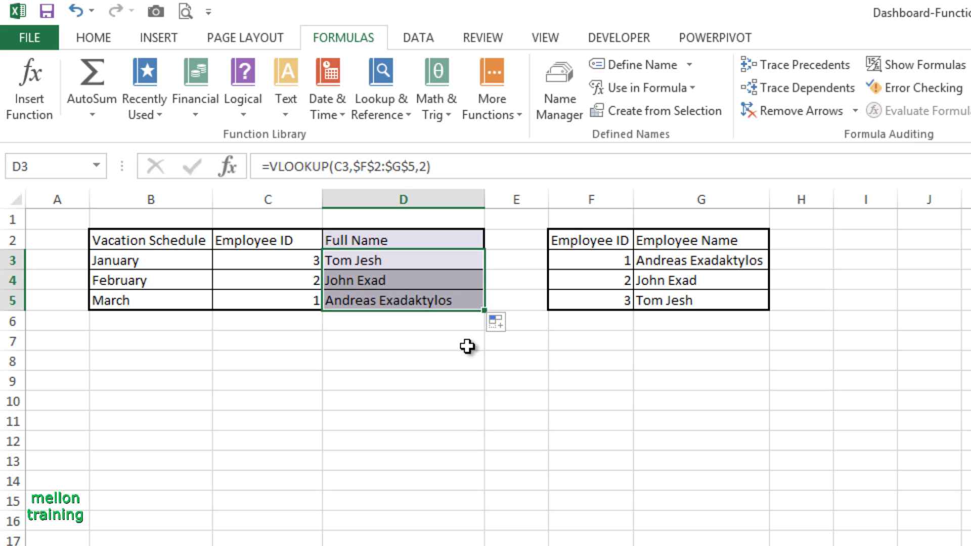
left_click(457, 360)
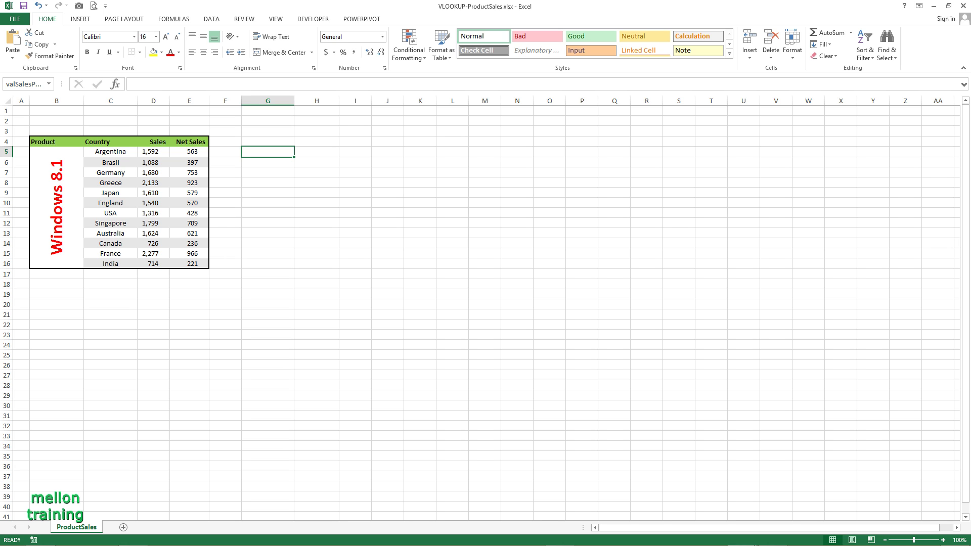
Enter the label "Select a country" in cell G4 and merge and center it across G4:H4
left_click(276, 142)
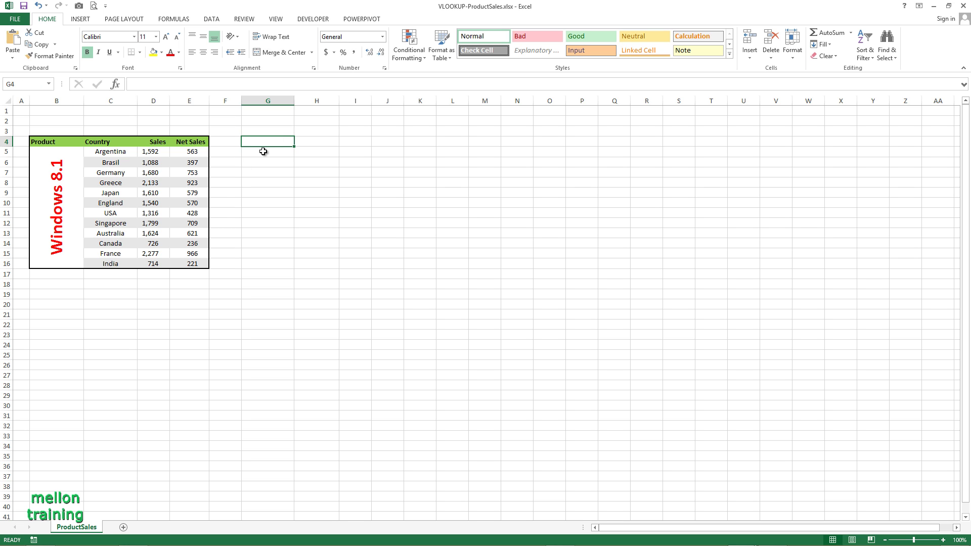
type("Sele")
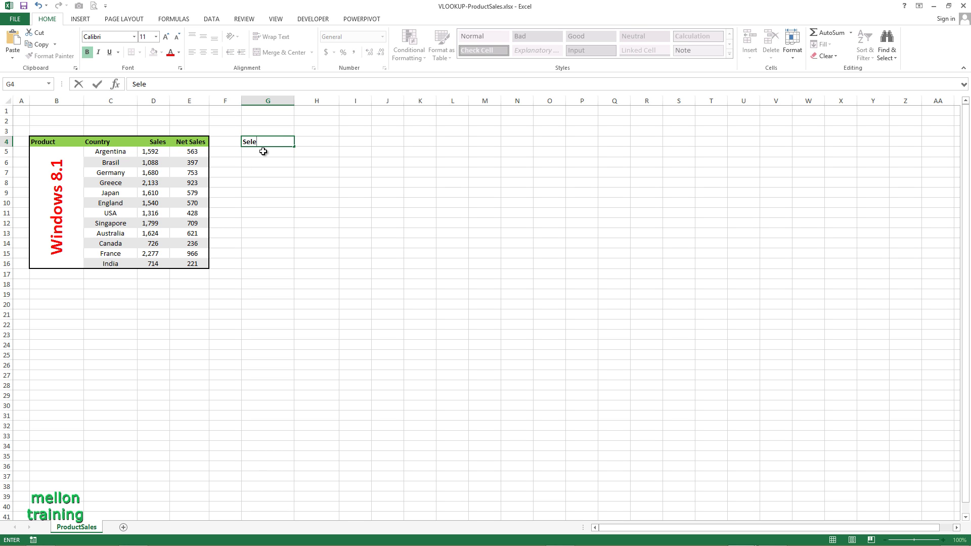
type("ct a country")
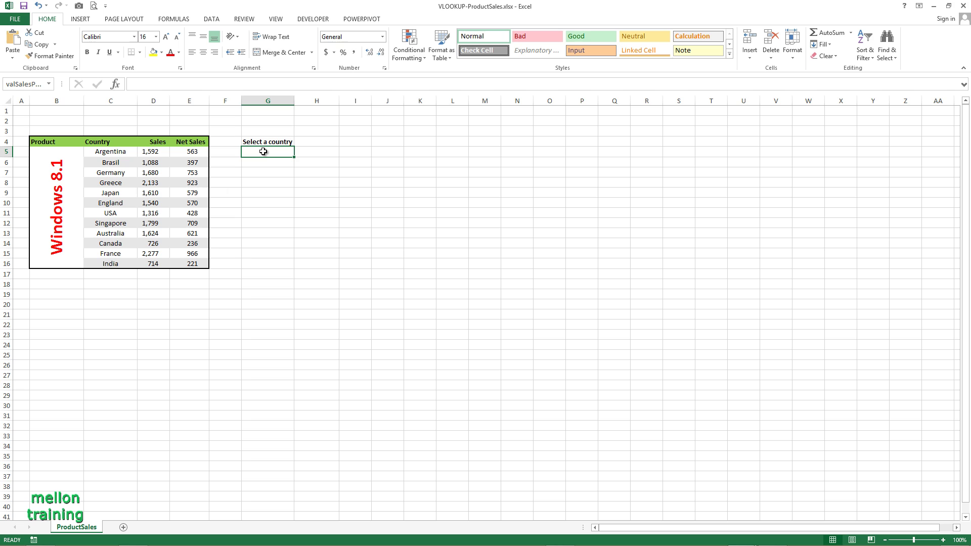
left_click_drag(273, 142, 297, 142)
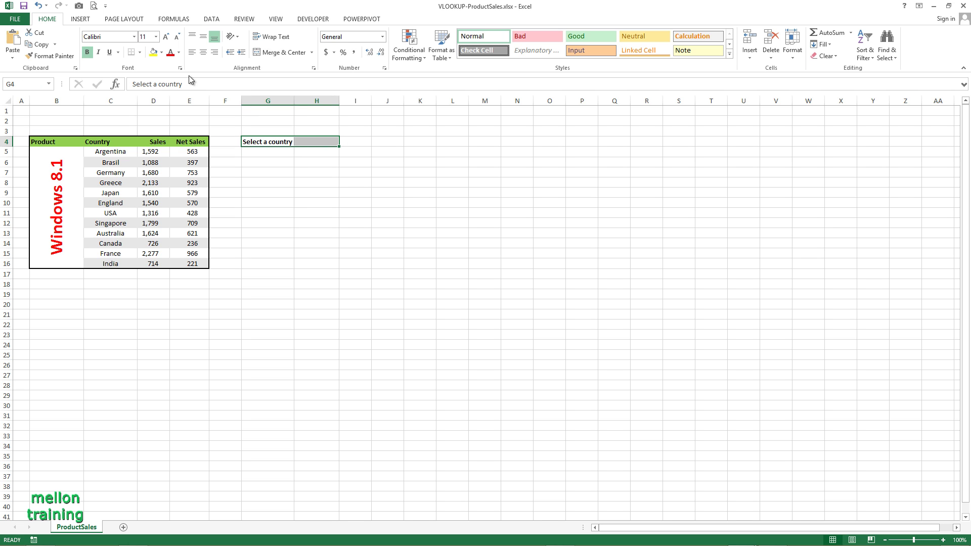
left_click(277, 52)
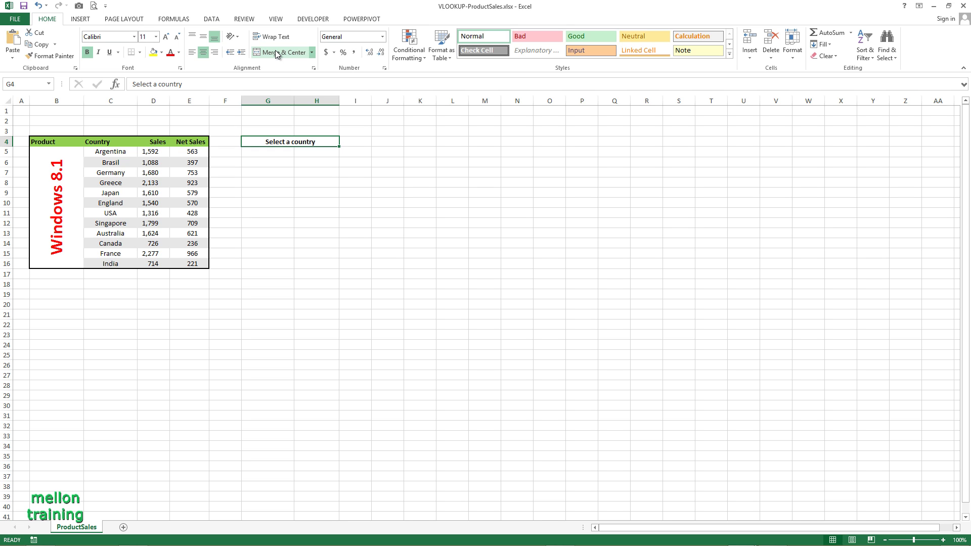
Merge and center cells G5:H5 below the country label and apply the red font color to them
left_click(265, 151)
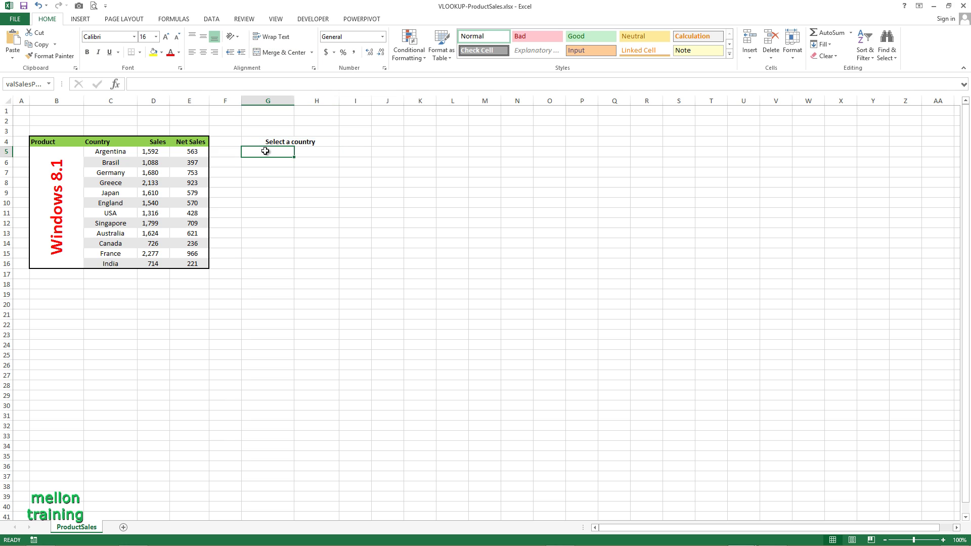
left_click_drag(273, 153, 303, 153)
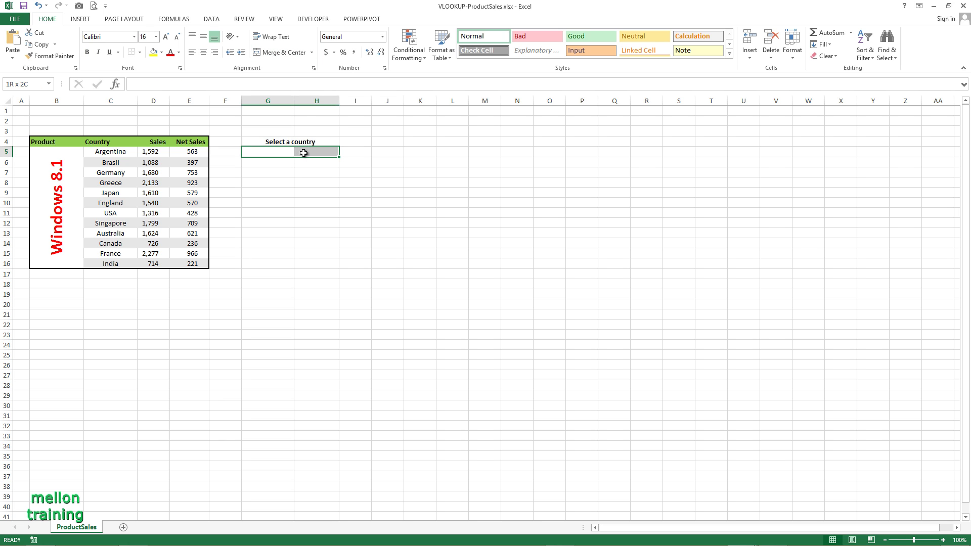
left_click(272, 52)
left_click(171, 52)
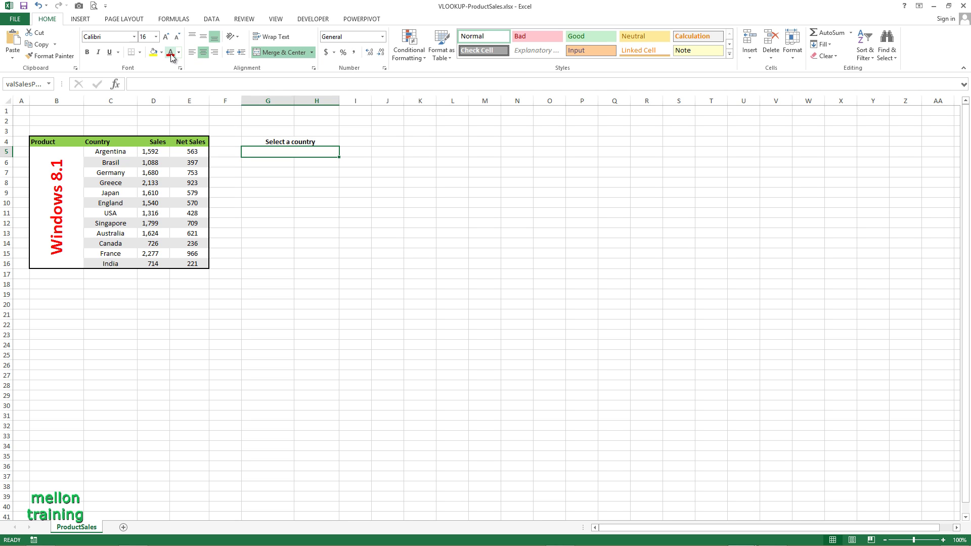
Add List data validation to merged cell G5:H5, using the country names in =$C$5:$C$16 as the source
left_click(210, 19)
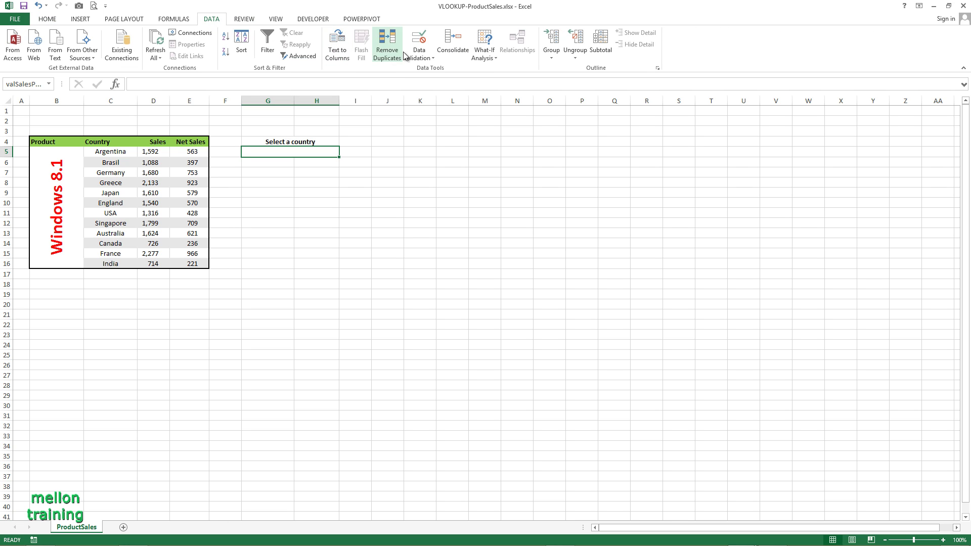
left_click(432, 59)
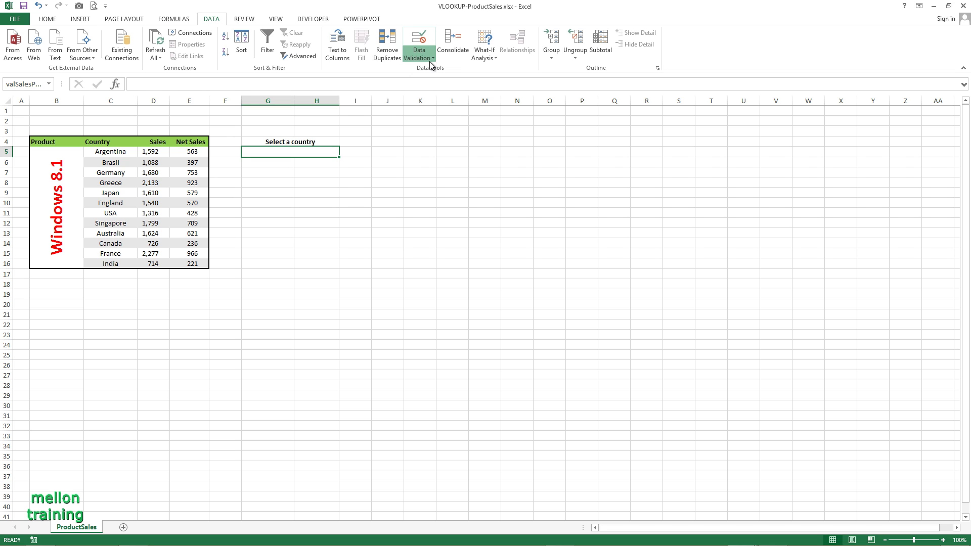
left_click(431, 77)
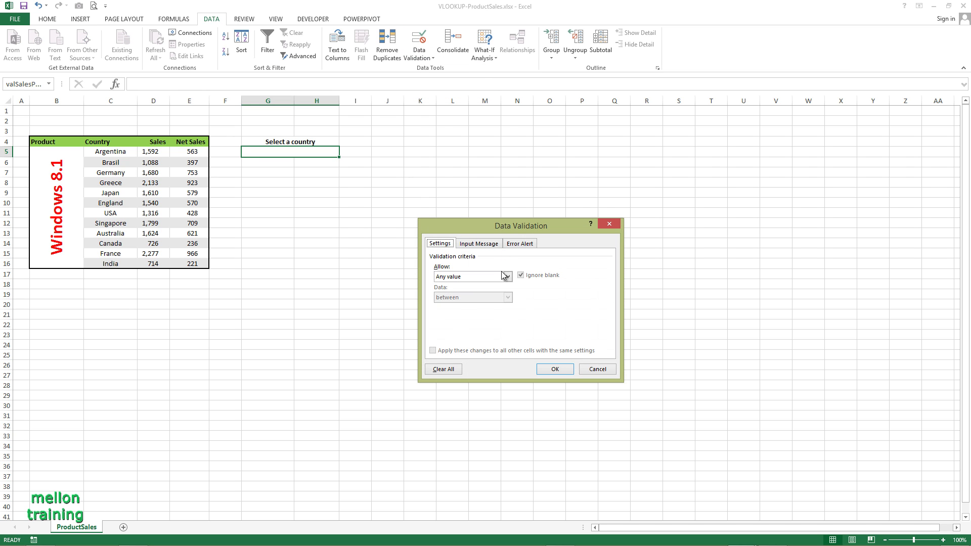
left_click(507, 277)
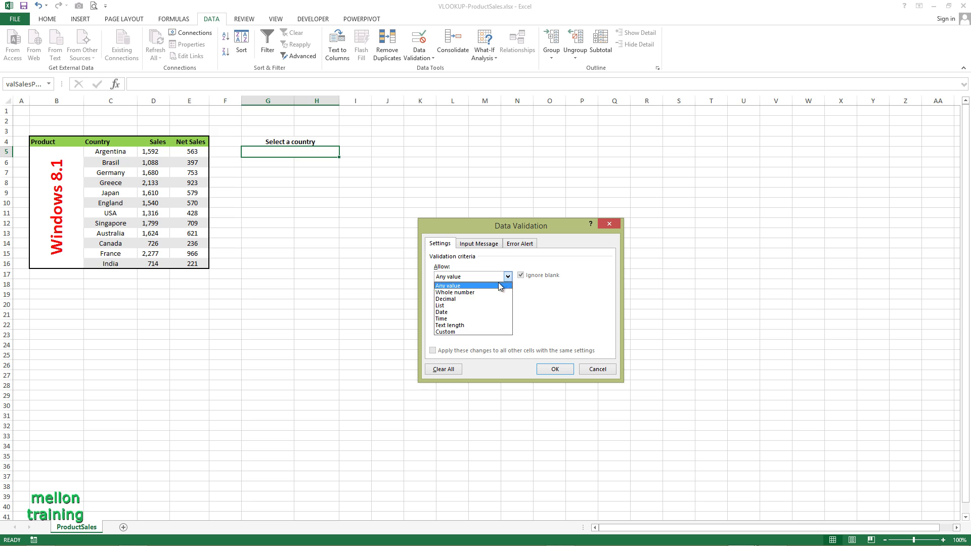
left_click(464, 306)
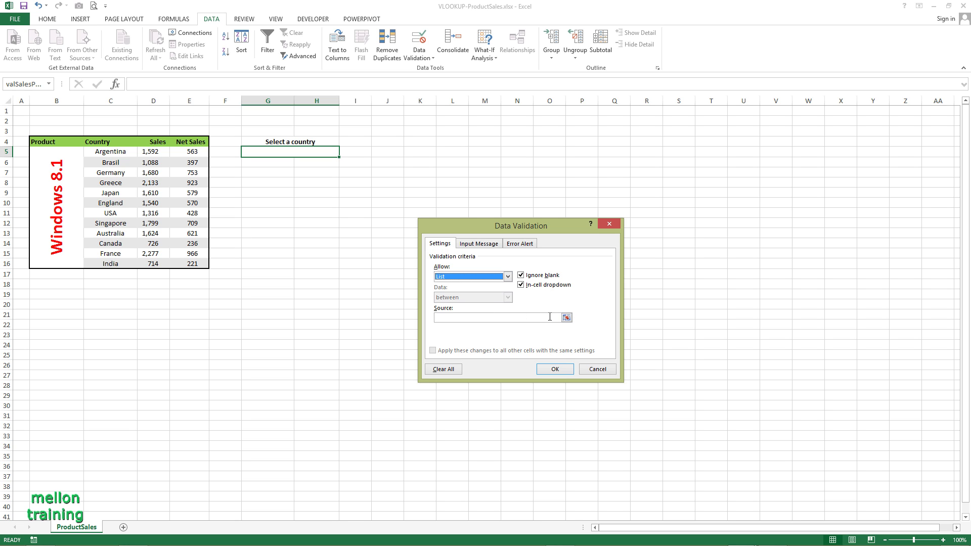
left_click(550, 317)
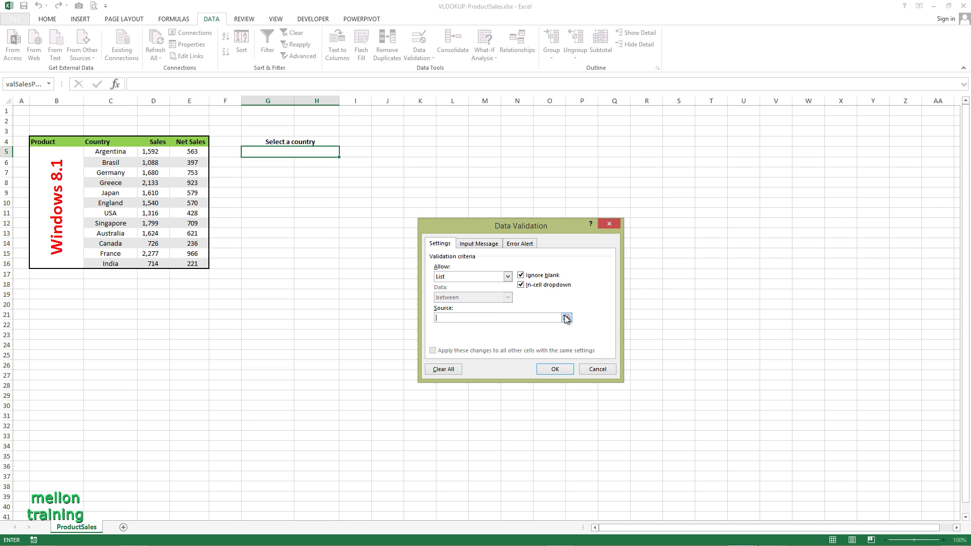
left_click(566, 318)
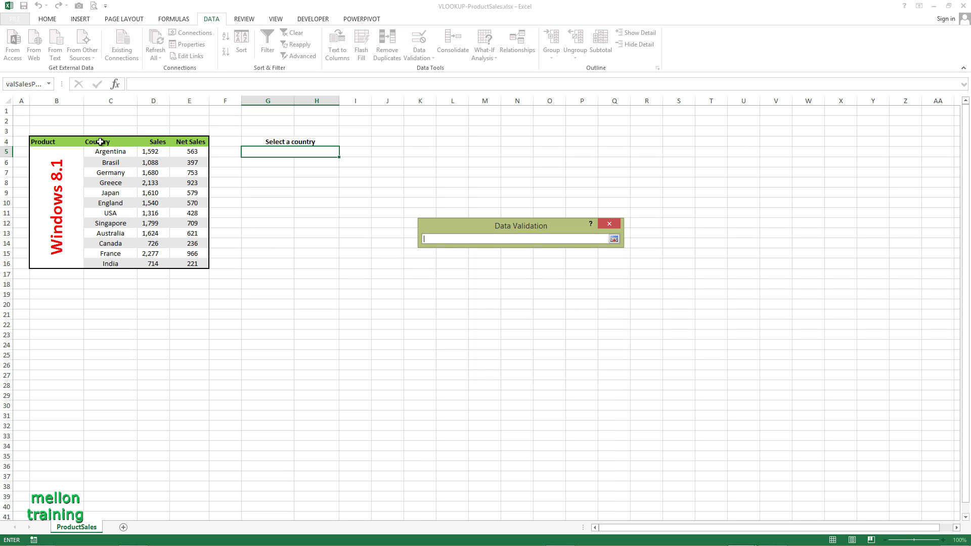
left_click_drag(102, 150, 112, 268)
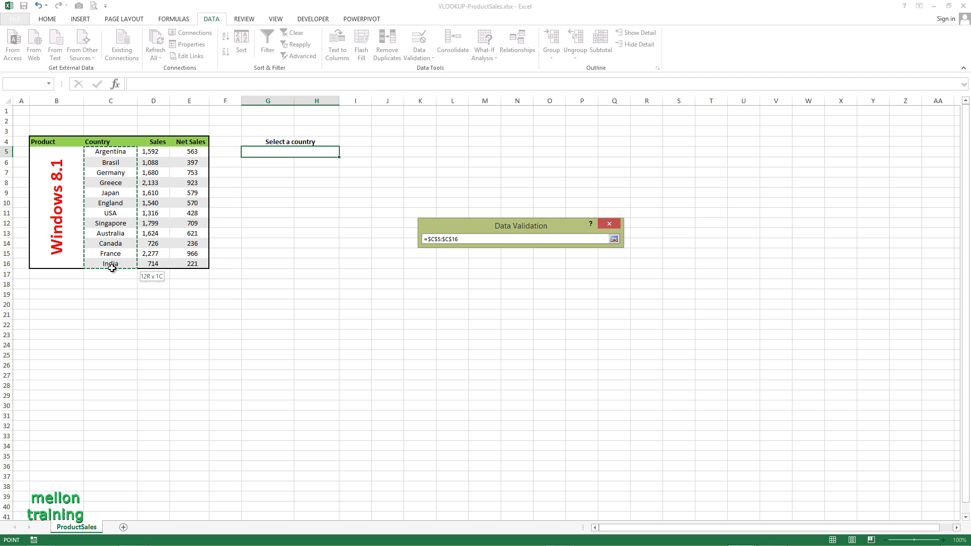
left_click(614, 239)
left_click(556, 369)
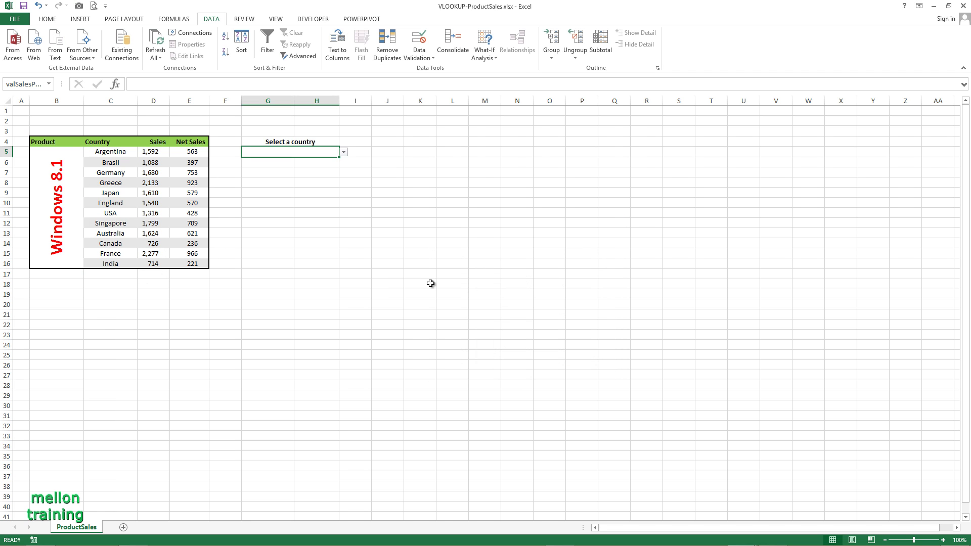
Test the country drop-down in merged cell G5:H5 by choosing Argentina and then Brasil
left_click(342, 153)
left_click(318, 151)
left_click(344, 153)
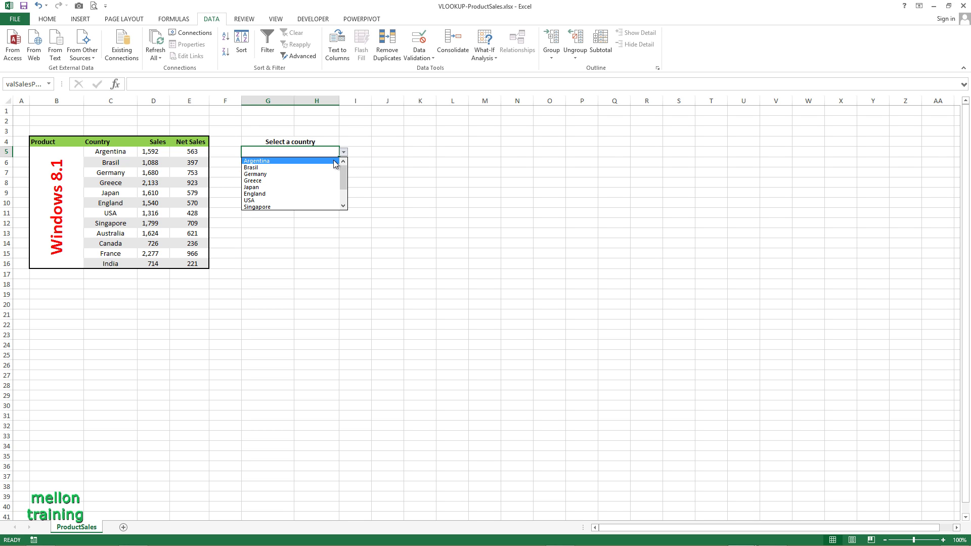
left_click(304, 160)
left_click(343, 152)
left_click(334, 168)
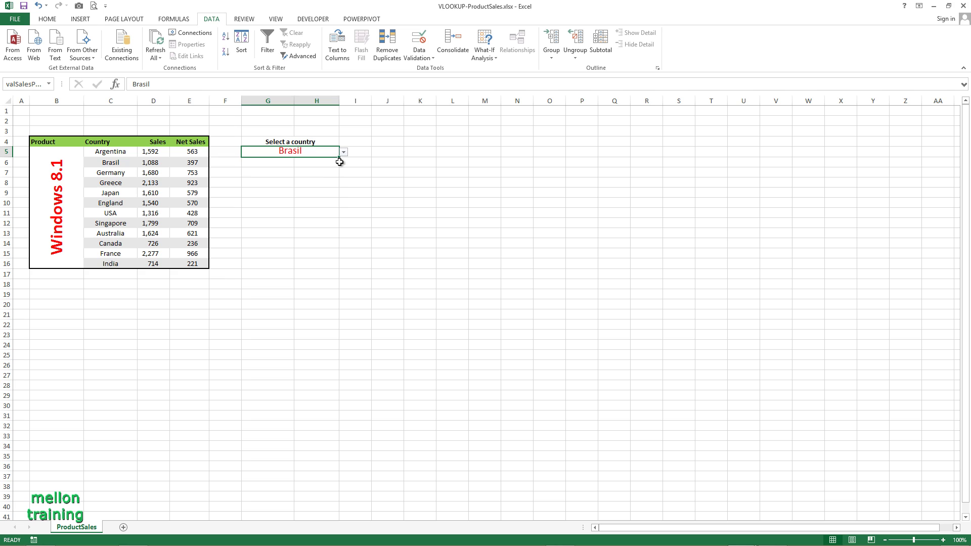
Enter the label "Sales" in cell G6 and "Net Sales" in cell G7
left_click(271, 162)
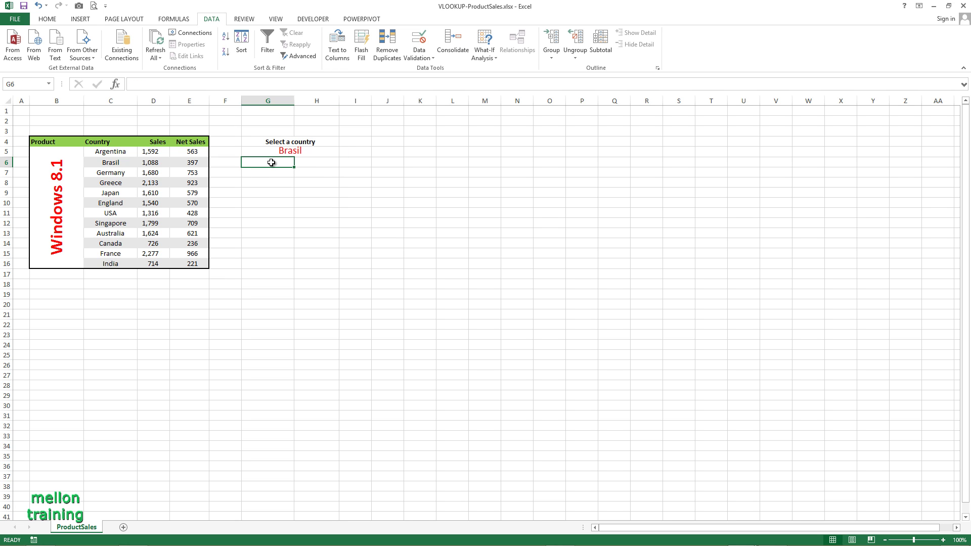
type("Sales")
key("Return")
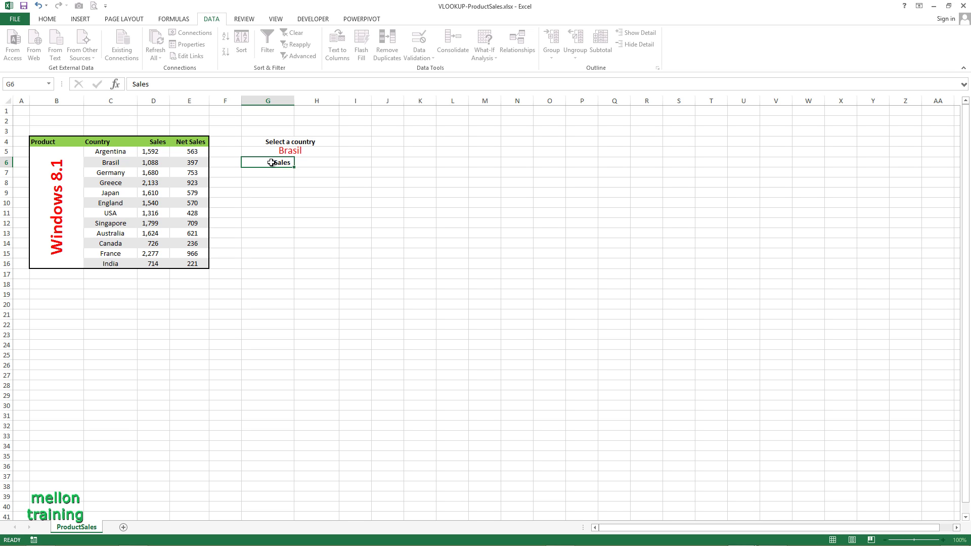
type("Ne")
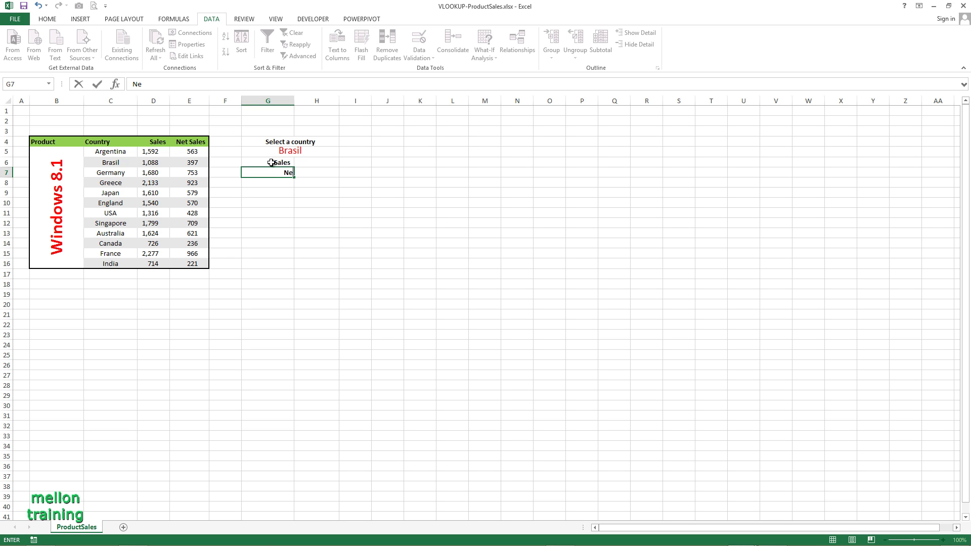
type("a Sales")
key("Return")
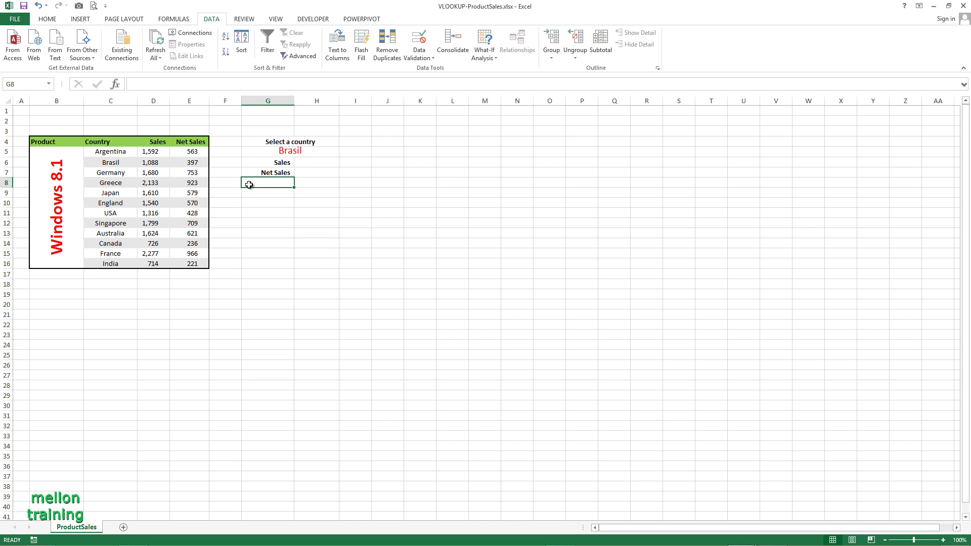
Insert a VLOOKUP function in cell H6 with the selected country in G5 as its lookup value
left_click(320, 163)
left_click(175, 21)
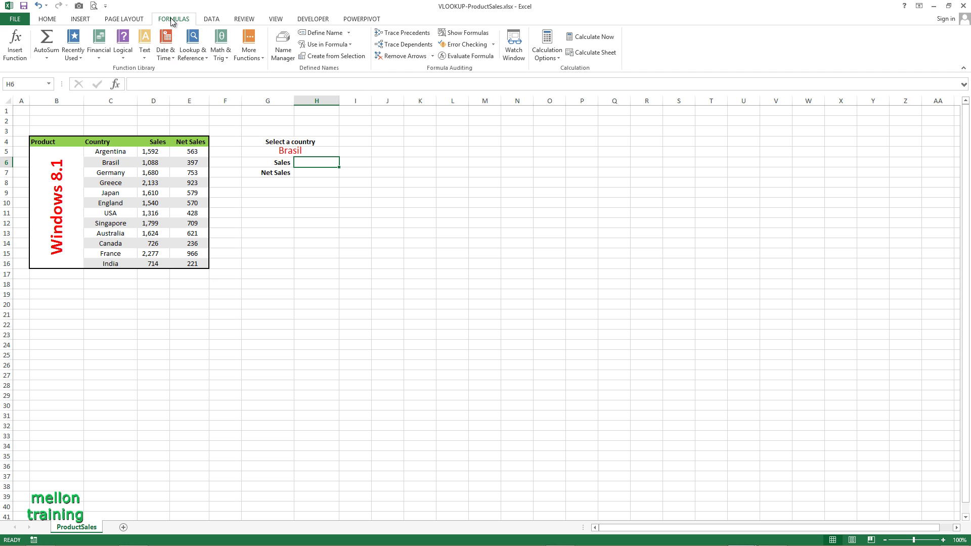
left_click(15, 45)
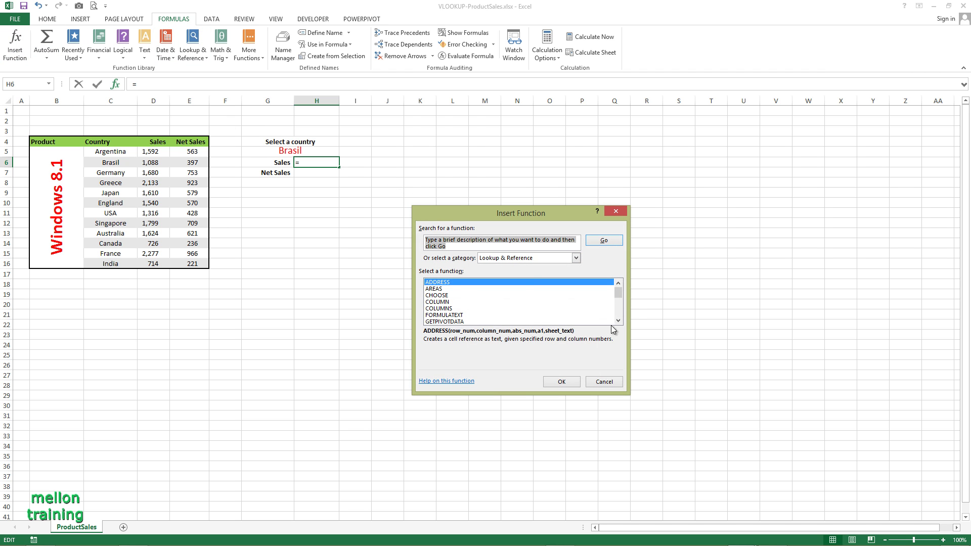
left_click_drag(617, 297, 617, 310)
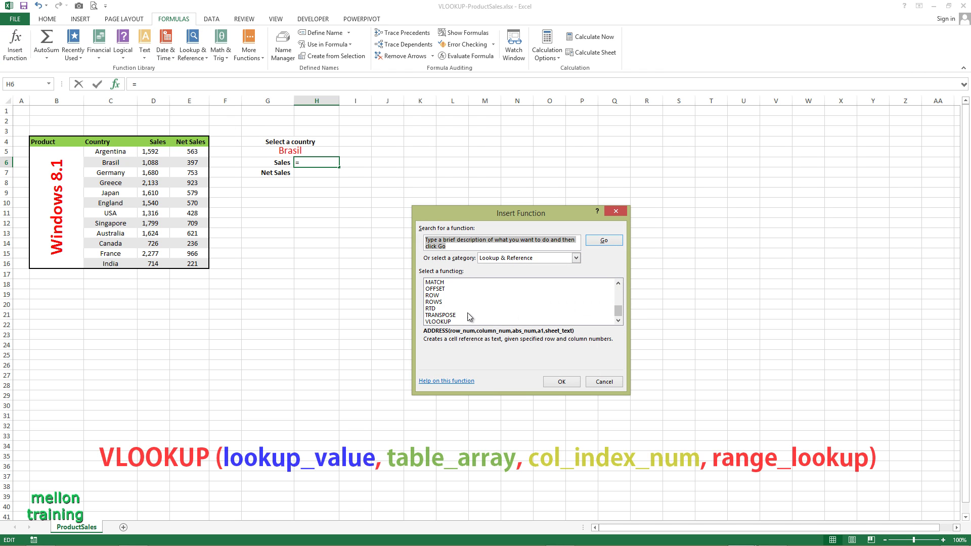
left_click(443, 322)
left_click(561, 381)
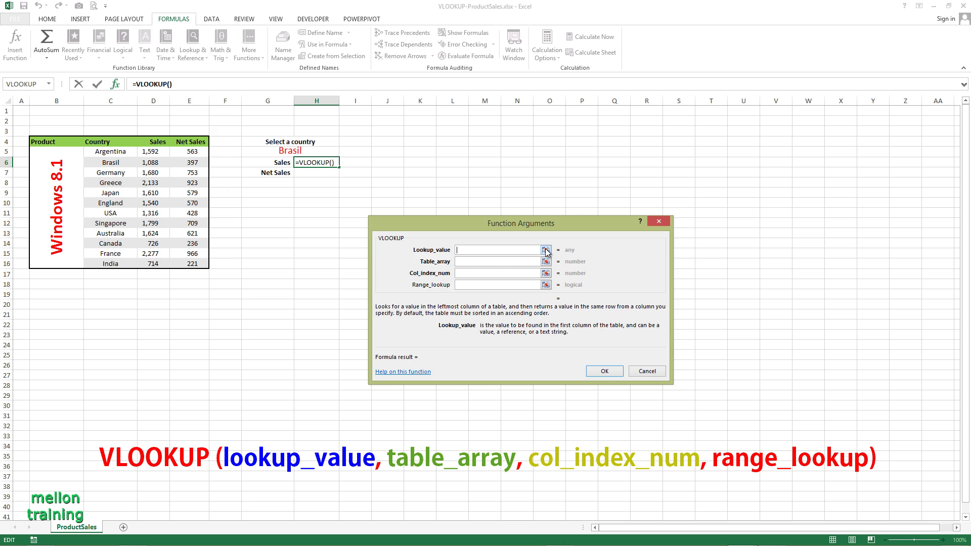
left_click(546, 251)
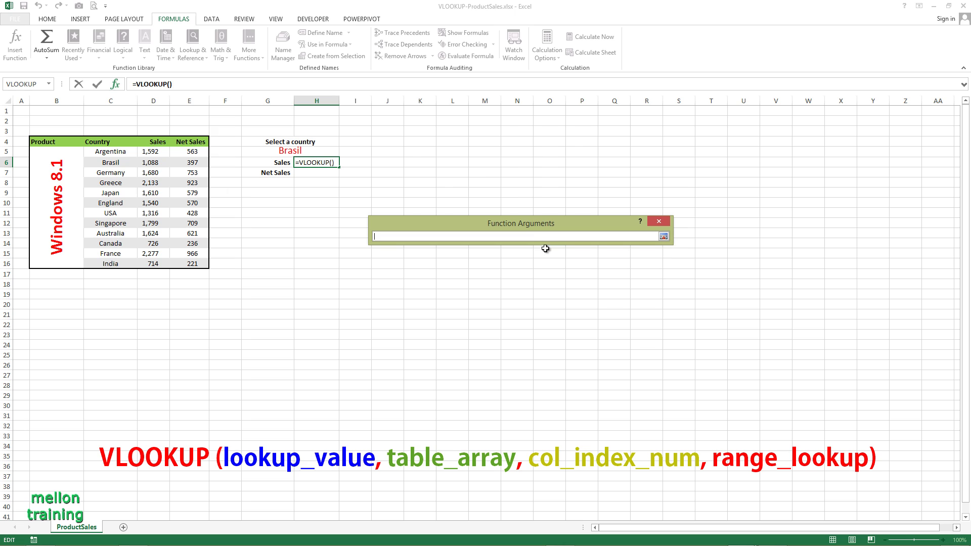
left_click(263, 149)
left_click(664, 236)
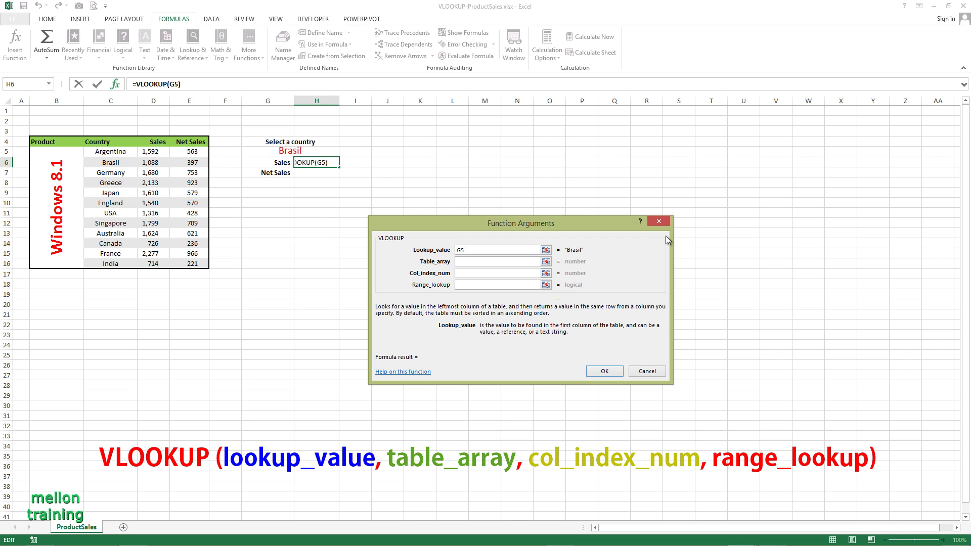
Complete the Sales VLOOKUP with table array C5:E16 and column index number 2
left_click(490, 259)
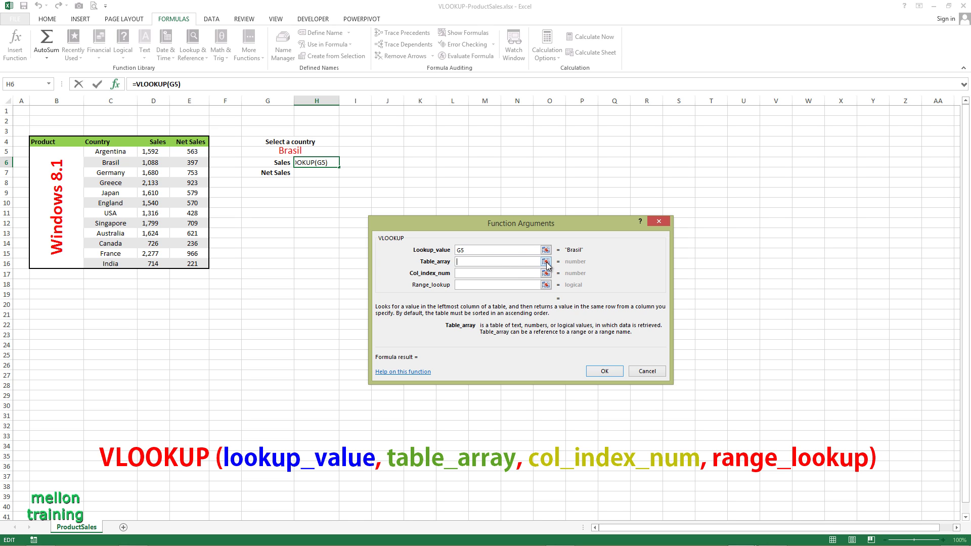
left_click(546, 261)
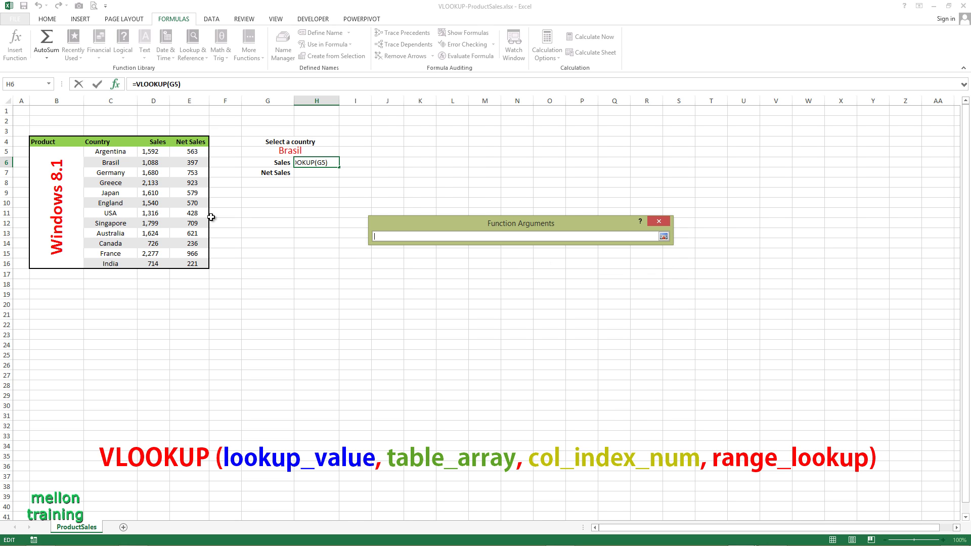
left_click_drag(99, 151, 192, 263)
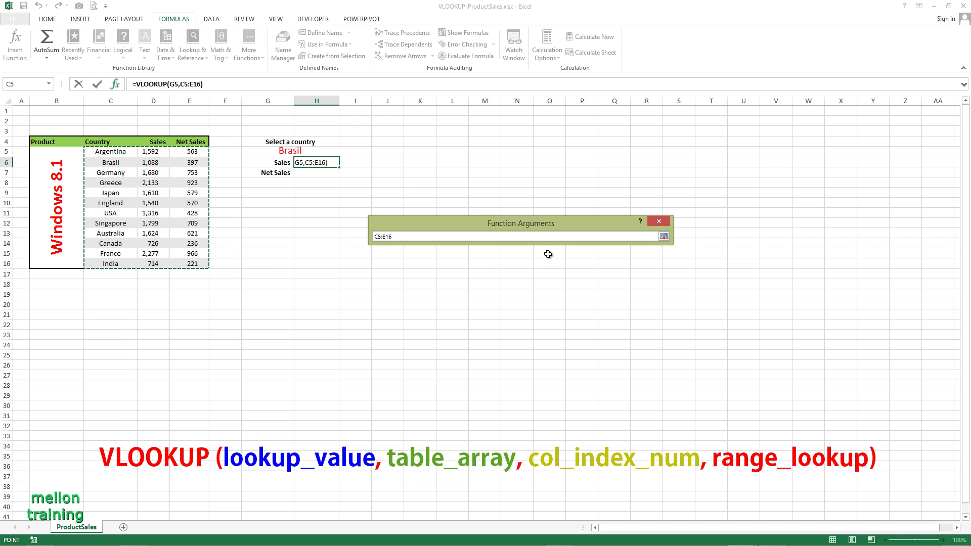
left_click(664, 236)
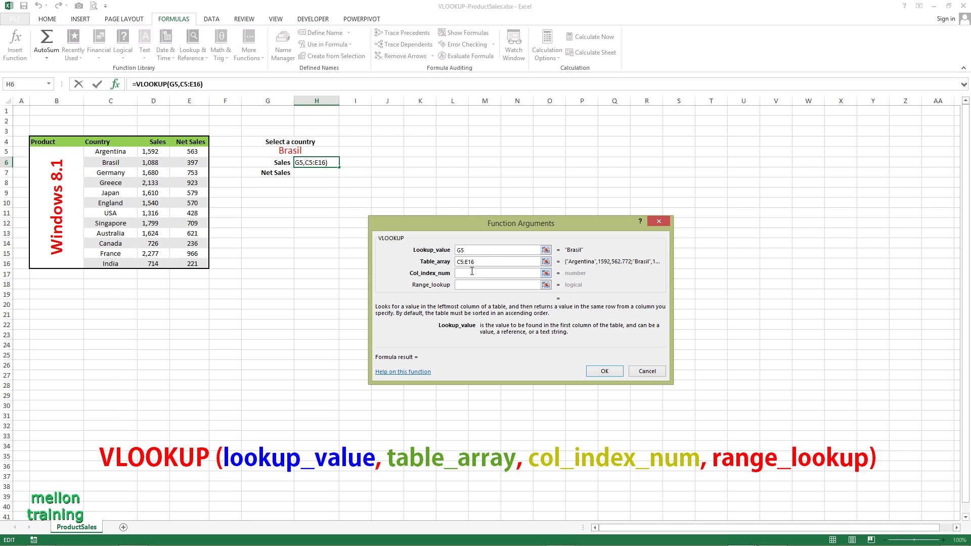
left_click(471, 272)
type("2")
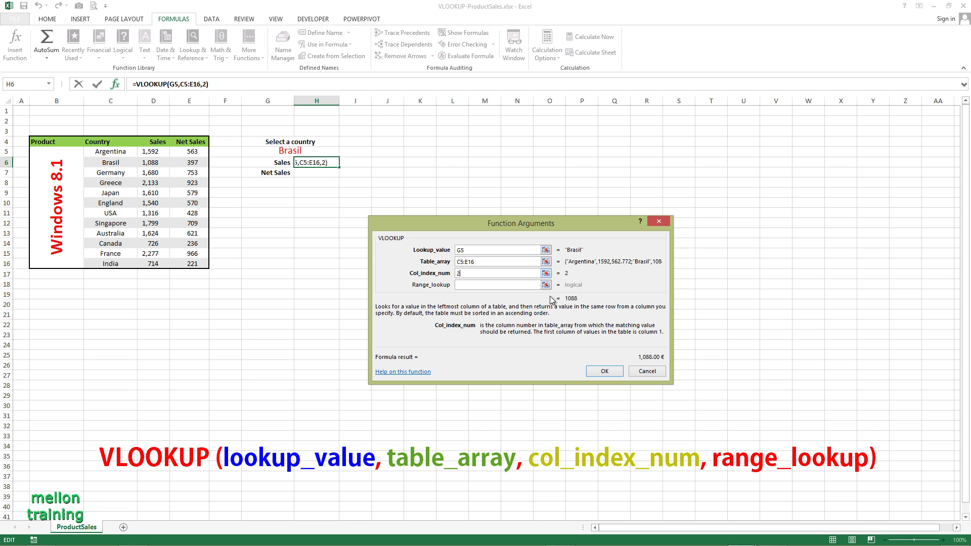
left_click(602, 370)
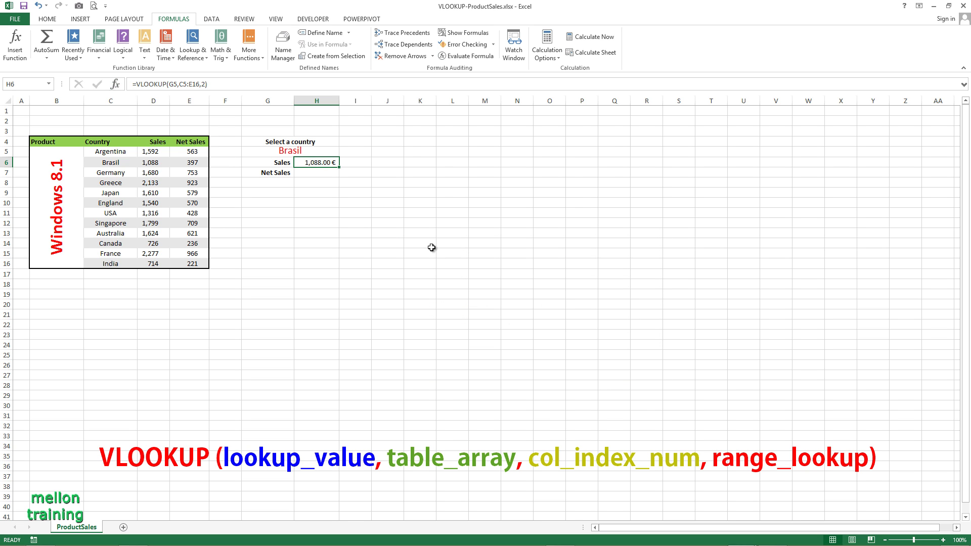
Test the Sales lookup by choosing Japan, India and England in turn in the country selector
left_click(315, 173)
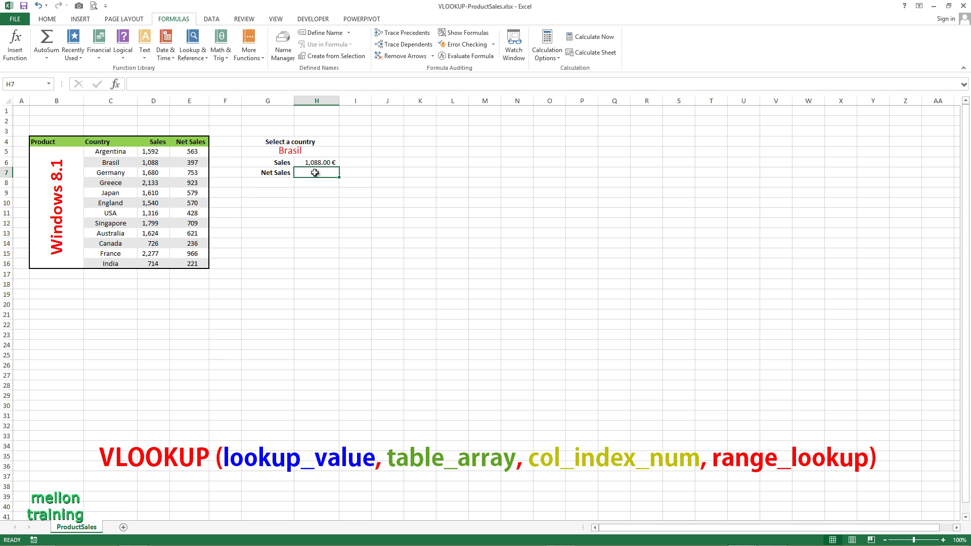
left_click(317, 162)
left_click(337, 152)
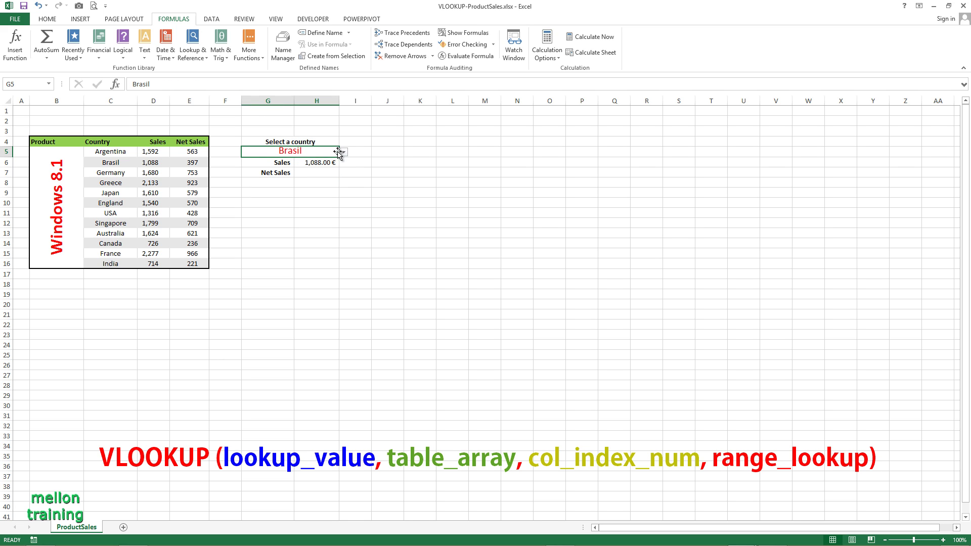
left_click(344, 153)
left_click(309, 180)
left_click(344, 152)
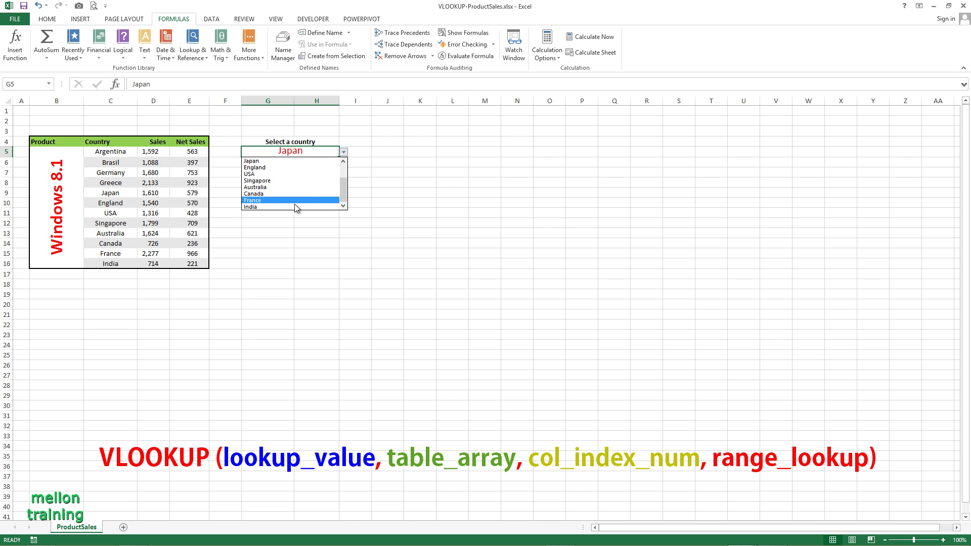
left_click(294, 205)
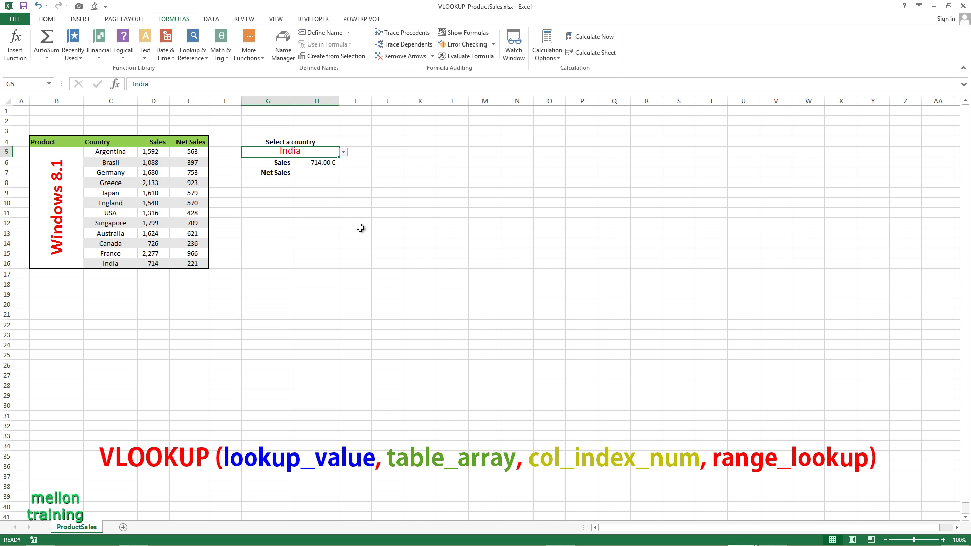
left_click(344, 152)
left_click(297, 171)
Insert a VLOOKUP function in cell H7 beside Net Sales, using G5 as its lookup value
left_click(313, 173)
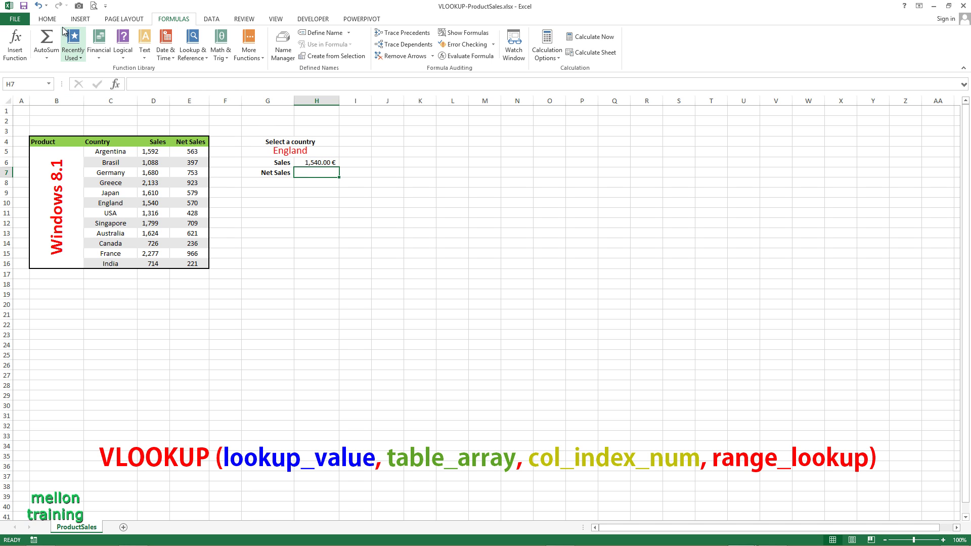
left_click(15, 46)
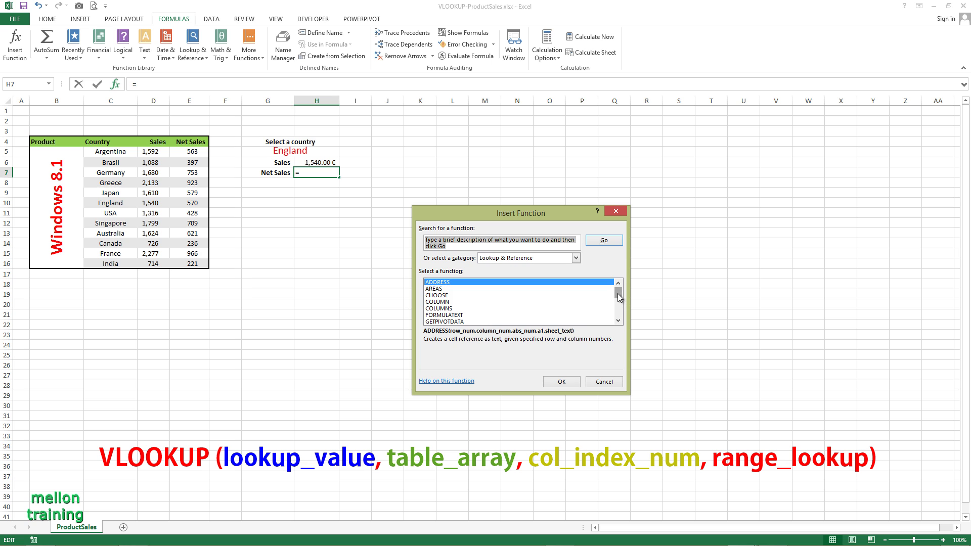
left_click_drag(619, 297, 619, 315)
left_click(450, 321)
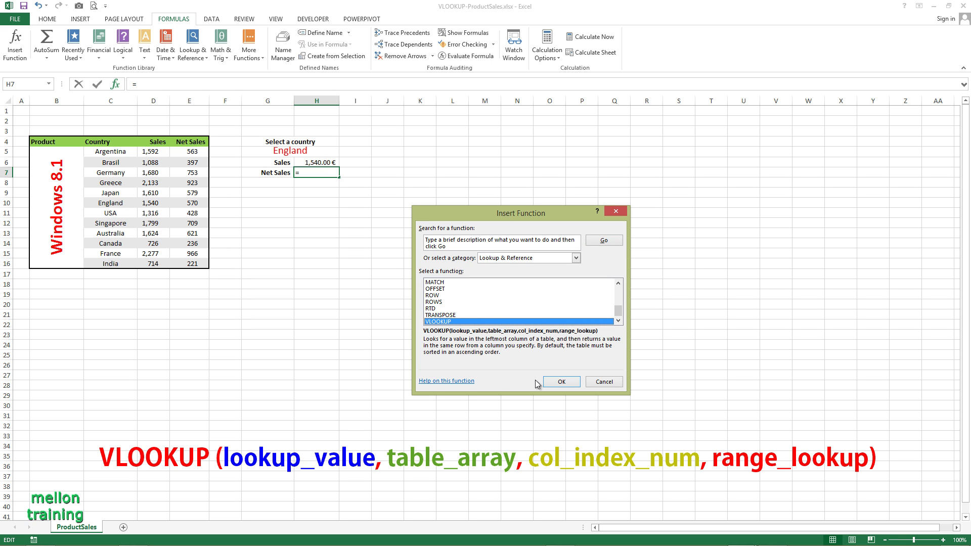
left_click(551, 382)
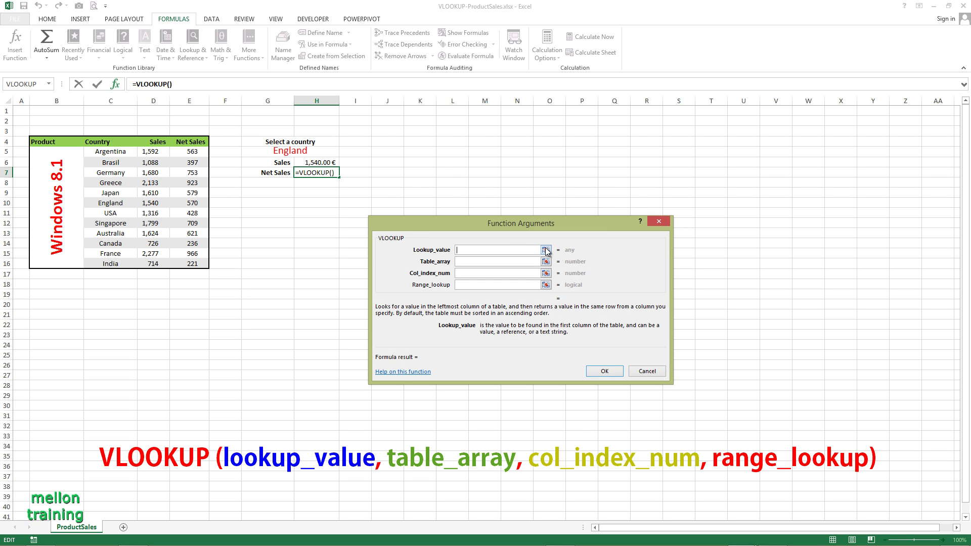
left_click(546, 250)
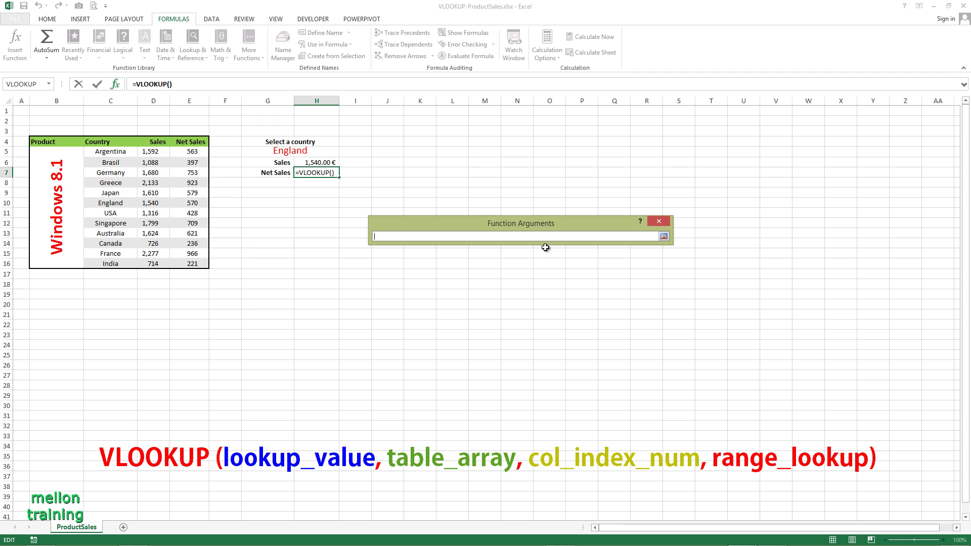
left_click(273, 150)
left_click(663, 236)
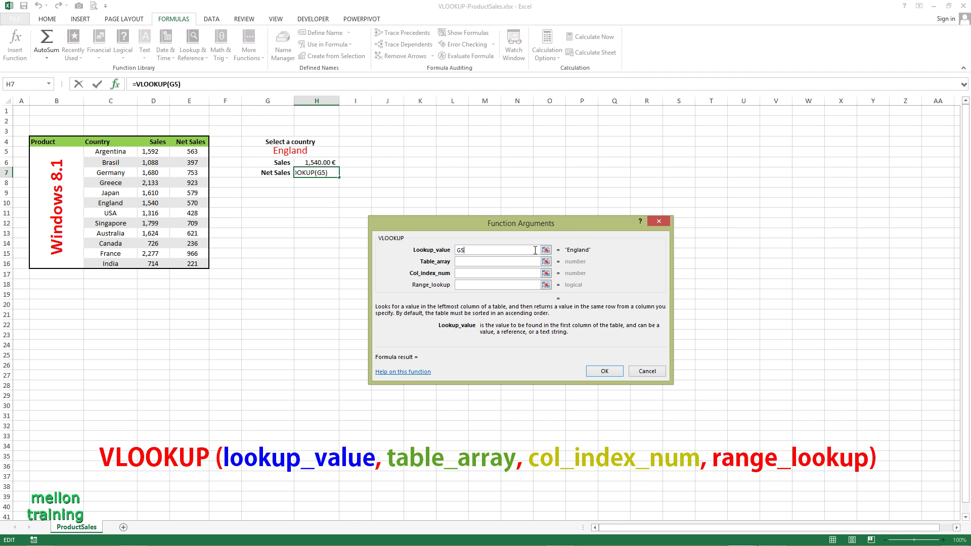
Complete the Net Sales VLOOKUP with table array C5:E16 and column index number 3
left_click(546, 262)
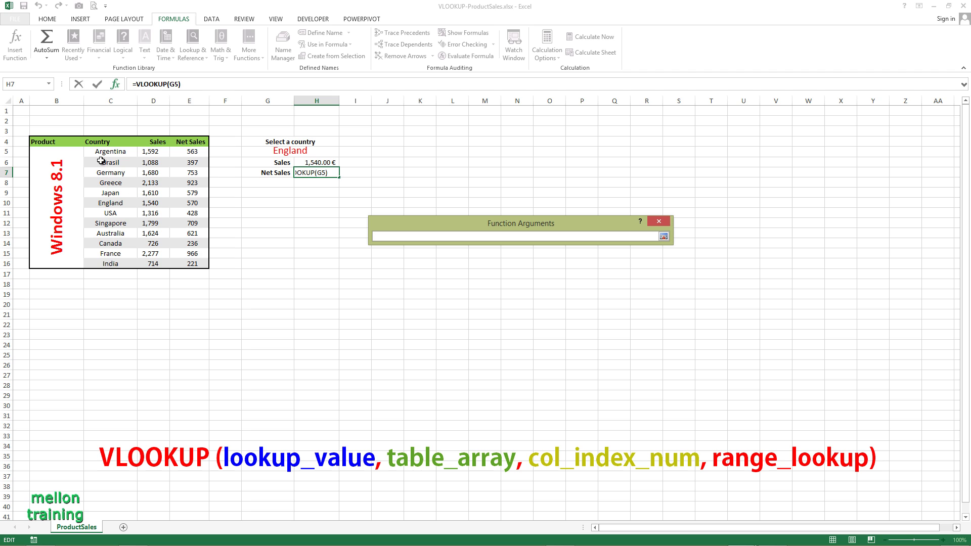
left_click_drag(105, 151, 195, 265)
left_click(662, 237)
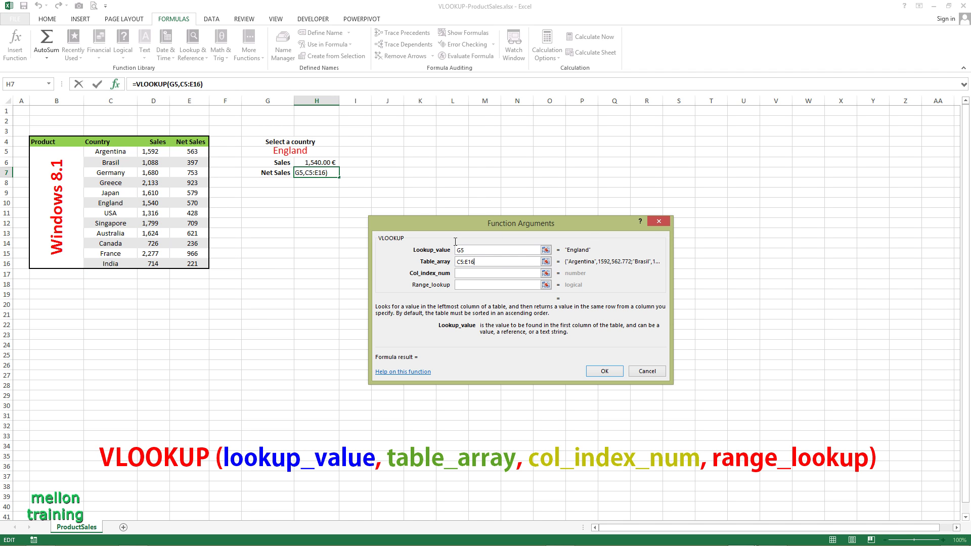
left_click(495, 272)
left_click(545, 273)
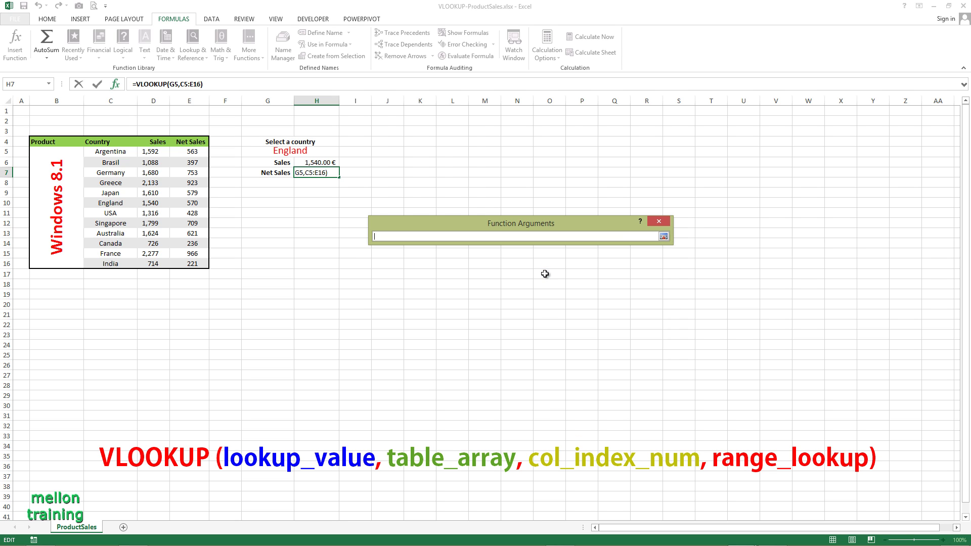
left_click(662, 236)
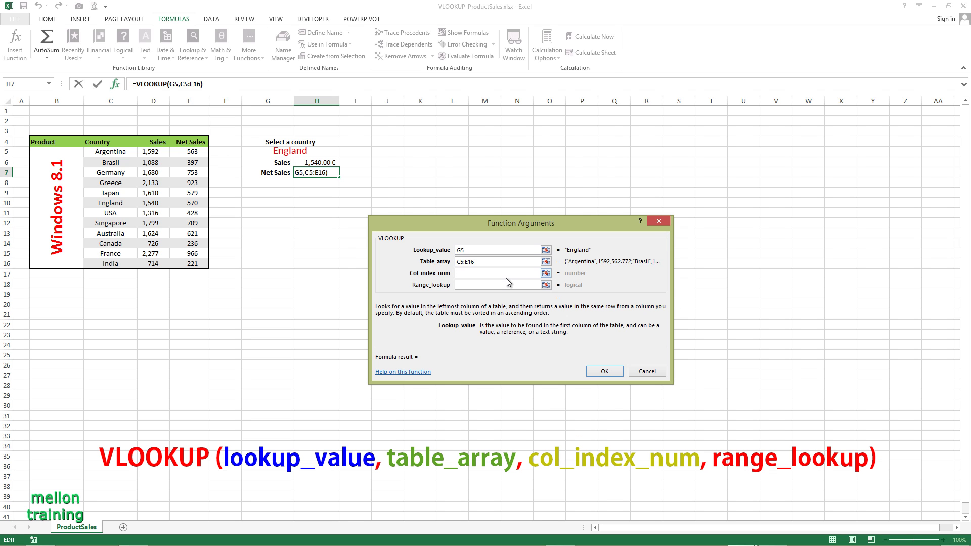
type("3")
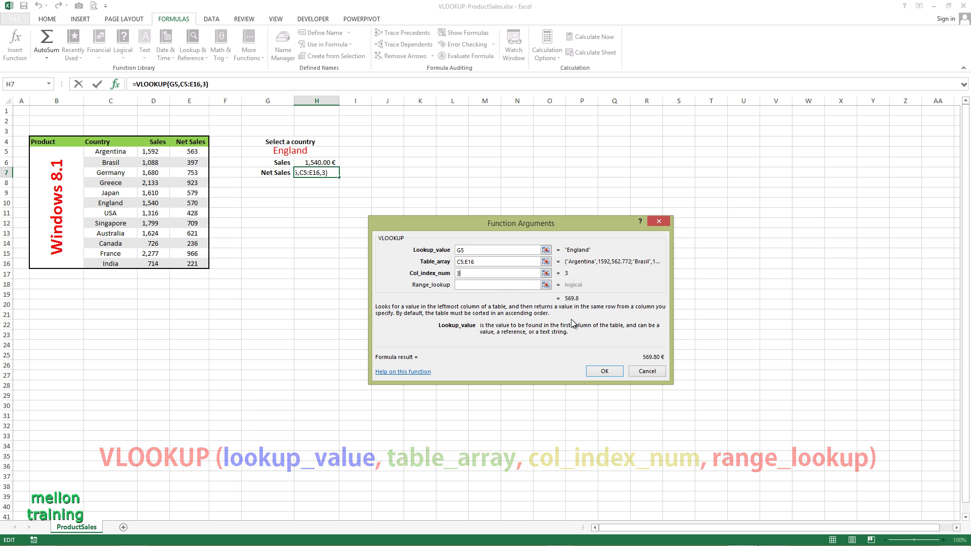
left_click(472, 324)
key("Return")
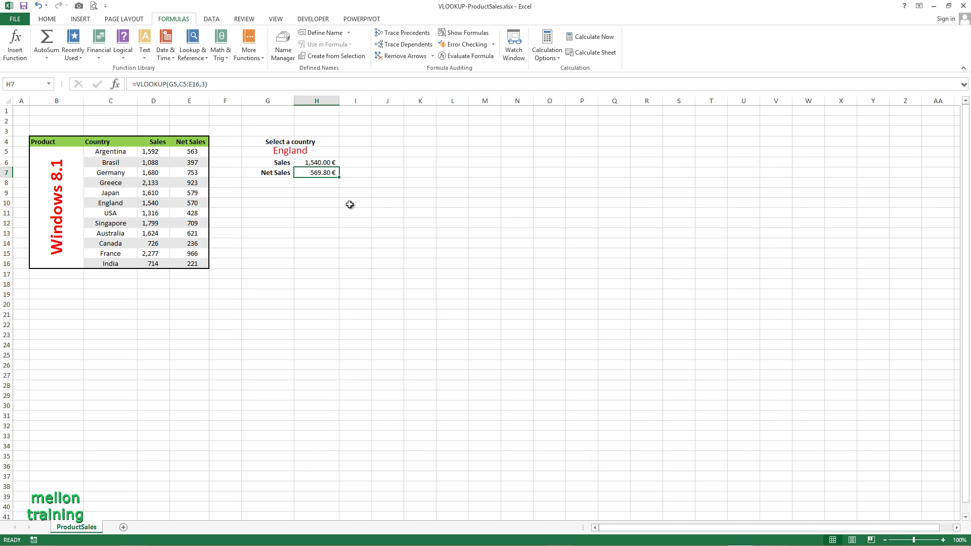
Test both sales lookups by changing the country selector in G5 to Canada
left_click(326, 152)
left_click(344, 153)
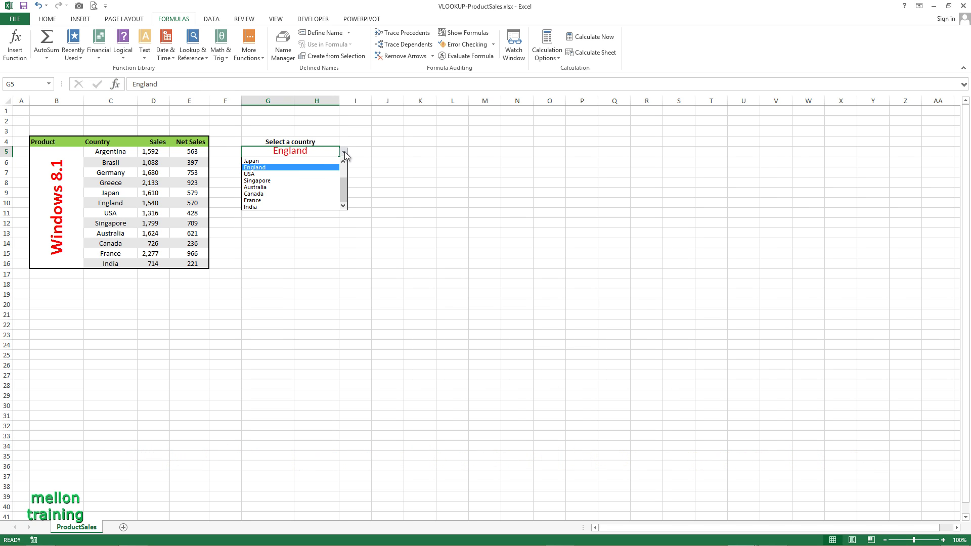
left_click(293, 174)
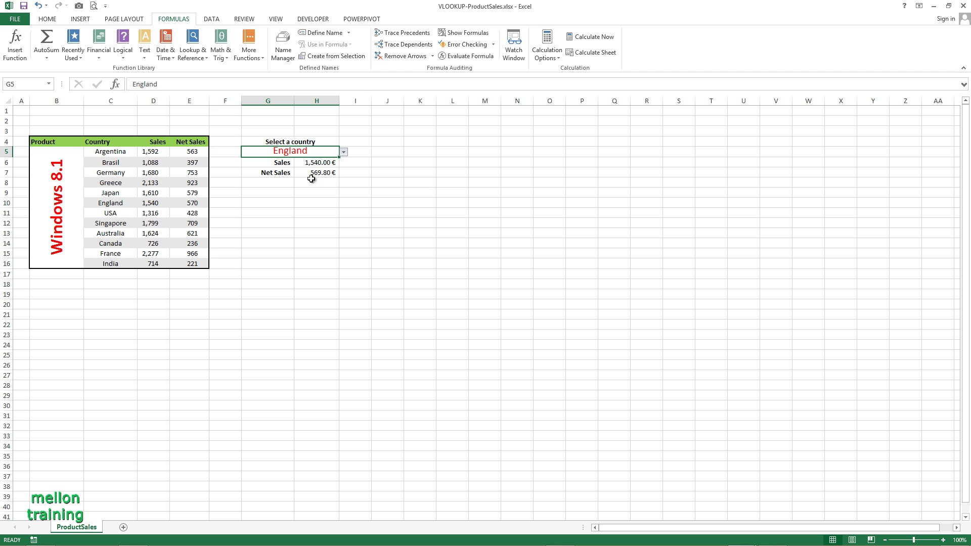
left_click(342, 153)
left_click(270, 191)
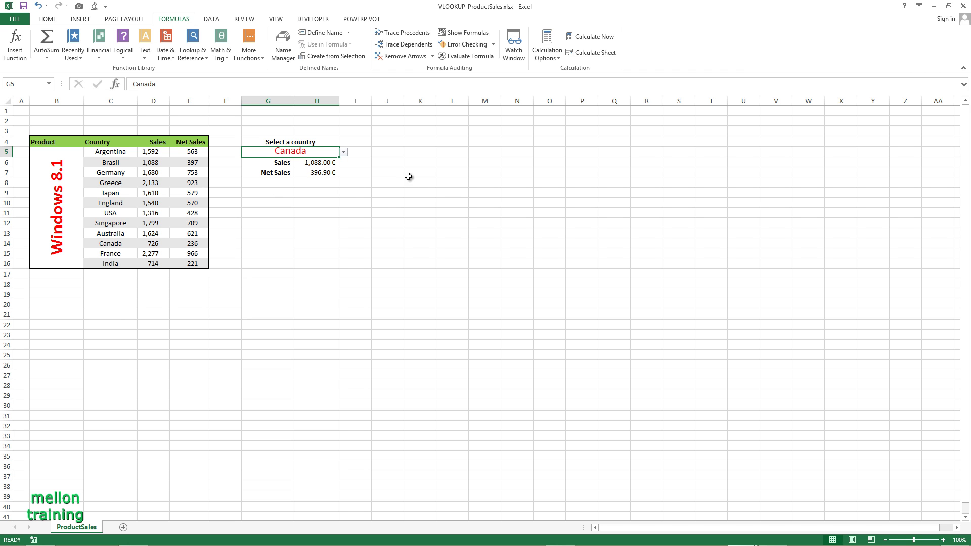